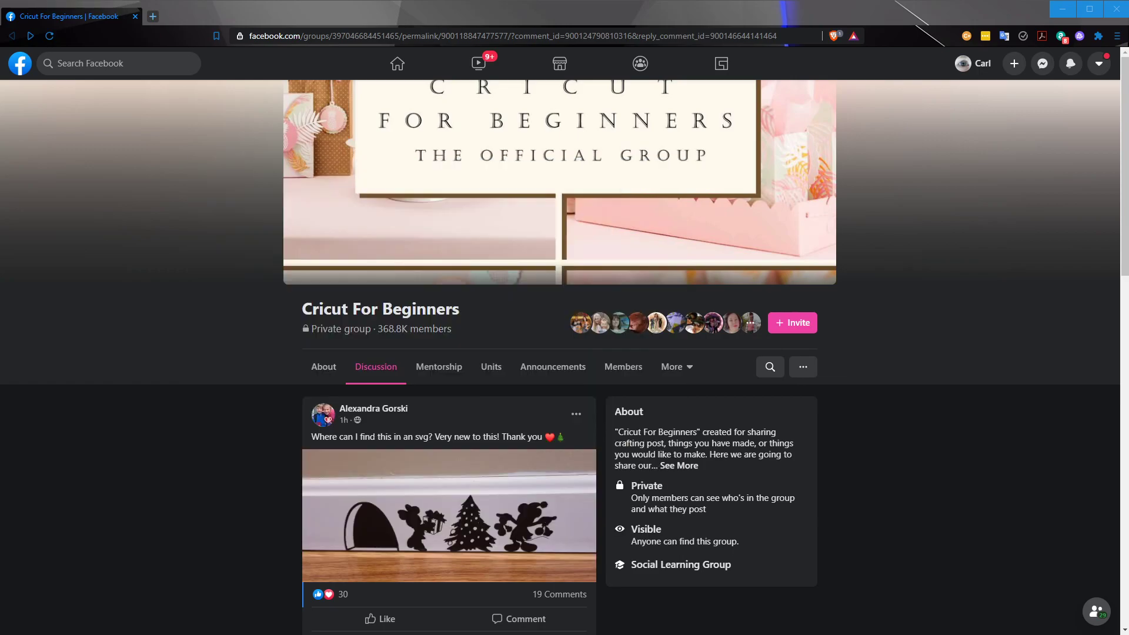
# Go to inkscape.org in a new Brave tab and open the Current Version (1.0.1) download page.
pyautogui.click(841, 13)
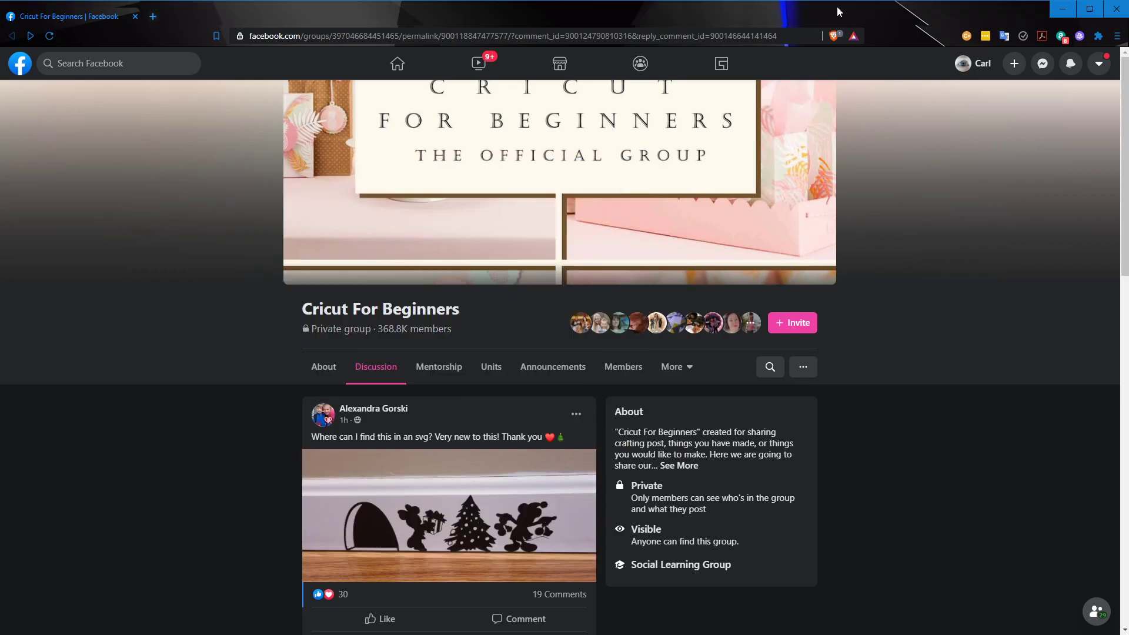
pyautogui.click(153, 17)
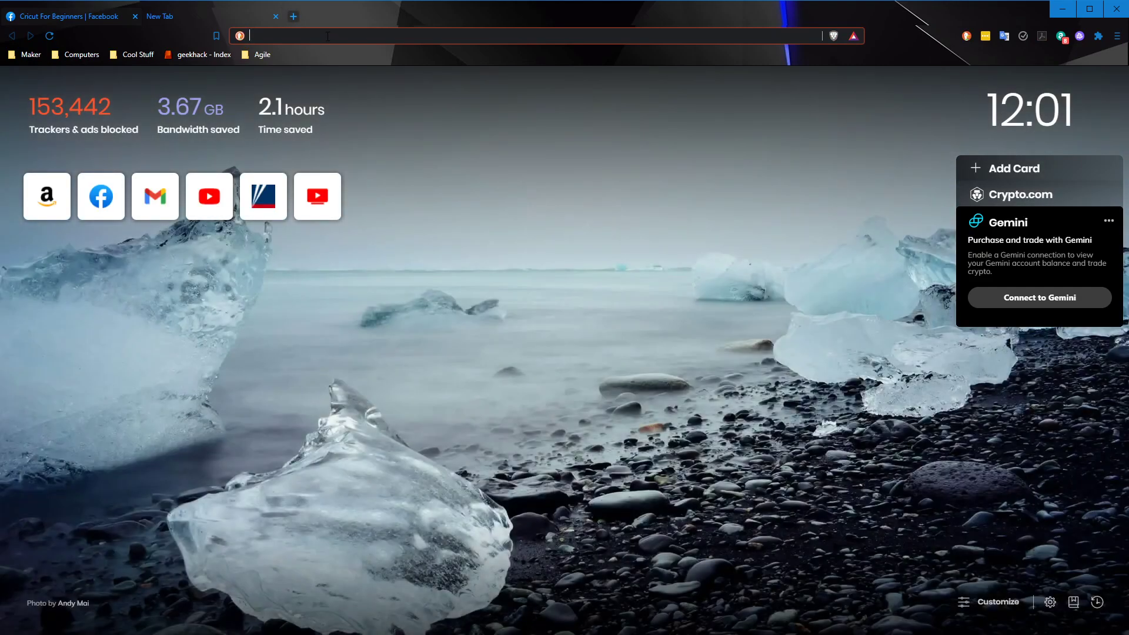
pyautogui.write('ins')
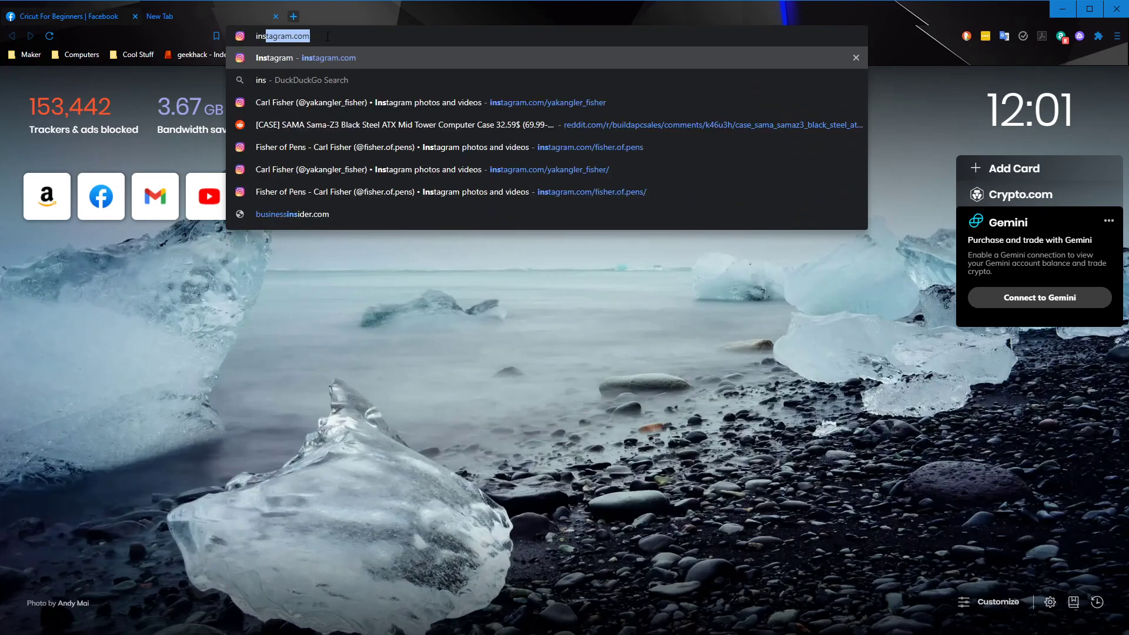
pyautogui.press('BackSpace')
pyautogui.press('BackSpace')
pyautogui.write('kscape.org')
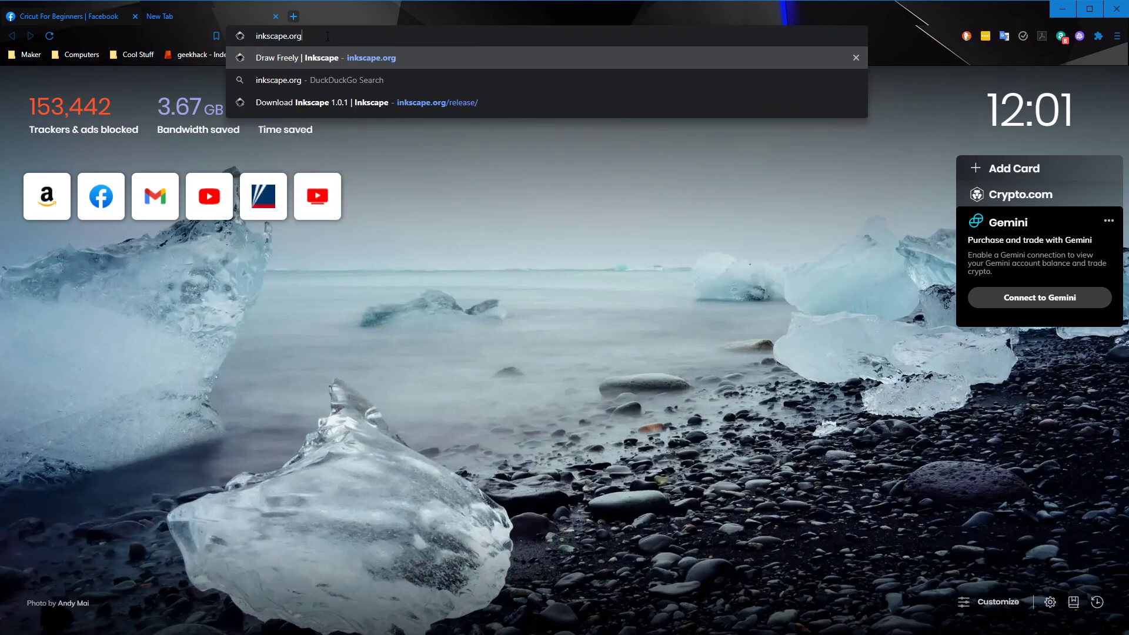
pyautogui.press('Return')
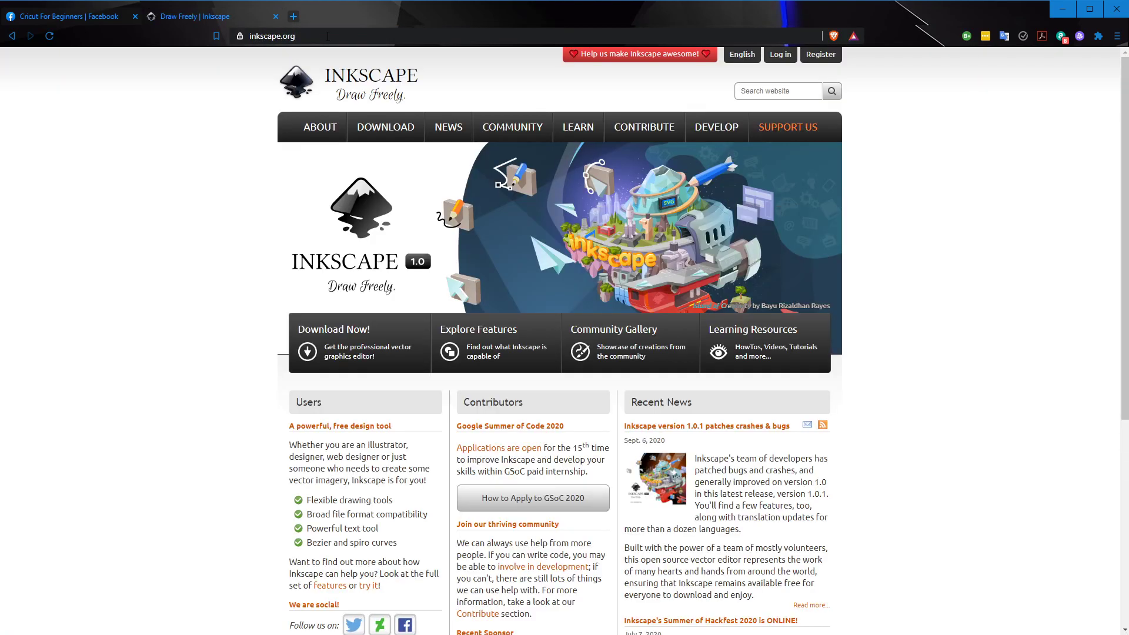
pyautogui.moveTo(379, 127)
pyautogui.click(376, 159)
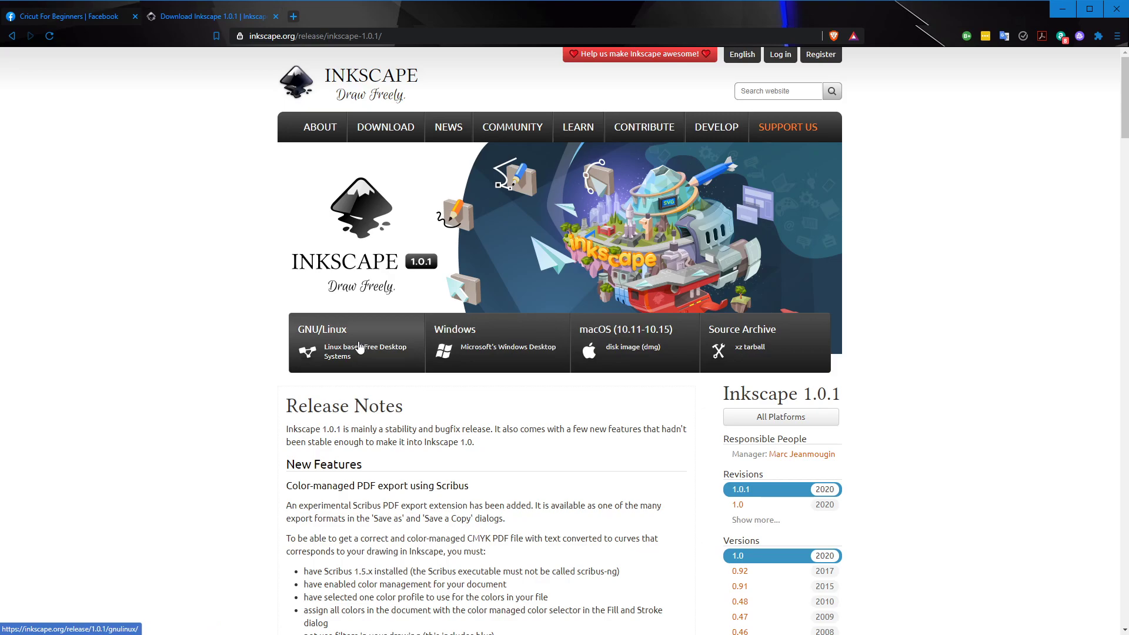
# Open the Christmas mouse decal photo full-size from the Facebook post, keeping Inkscape minimized.
pyautogui.click(91, 18)
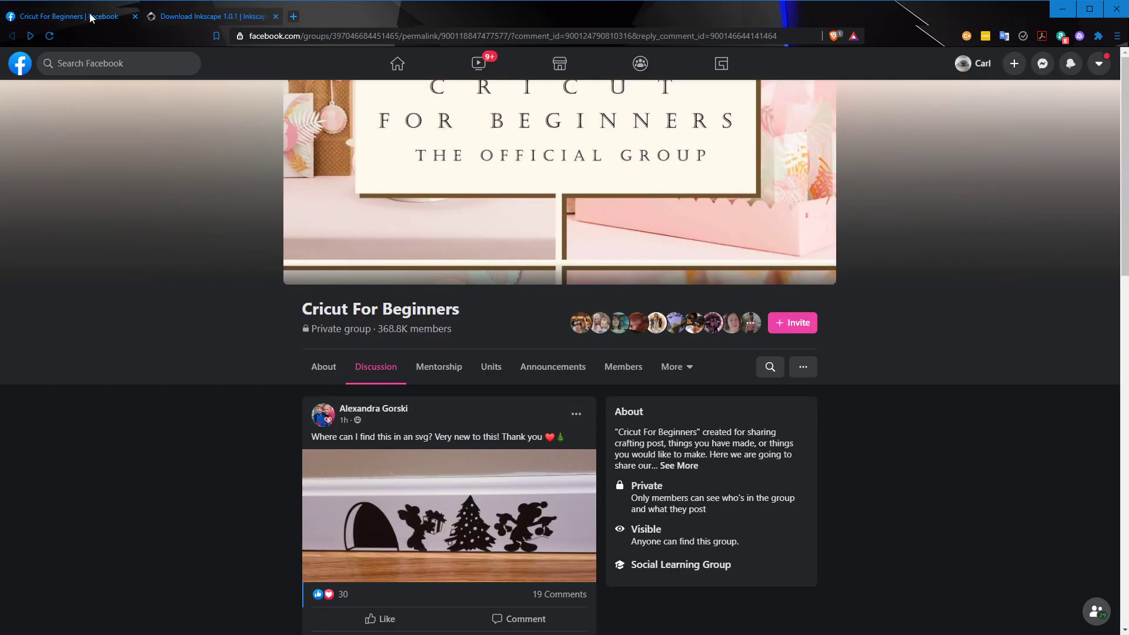
pyautogui.click(471, 530)
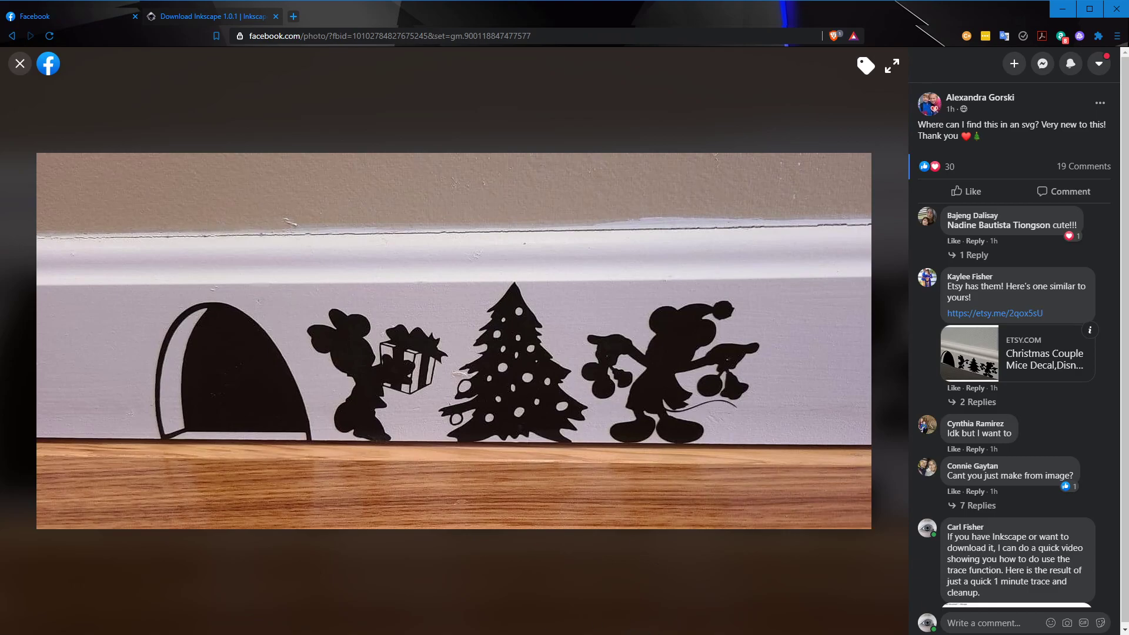
pyautogui.hotkey('alt', 'Tab')
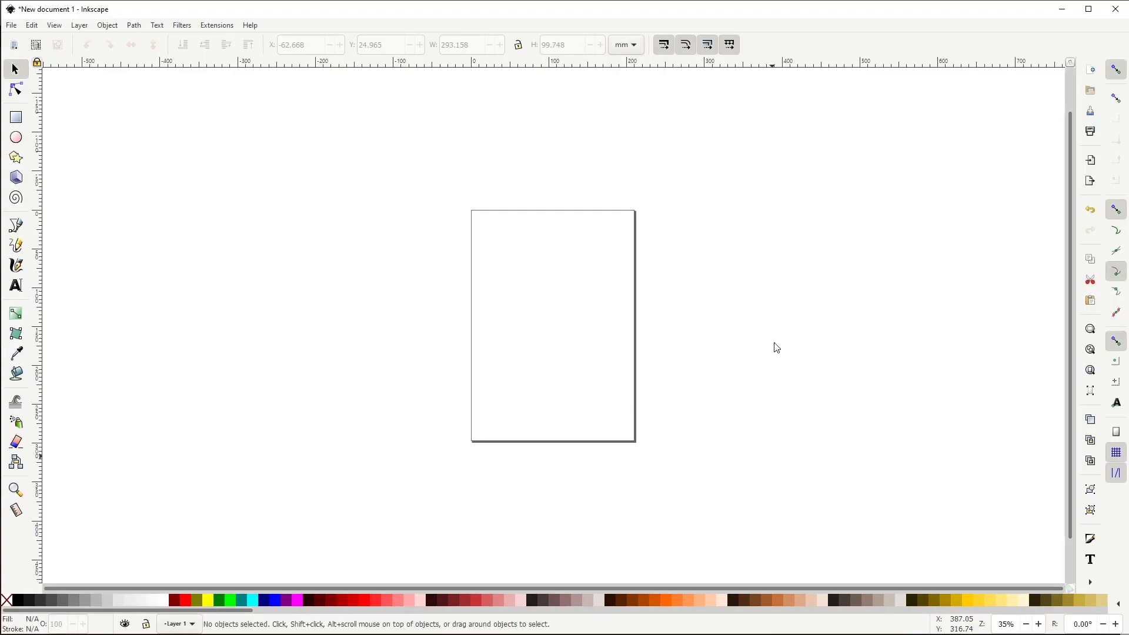
pyautogui.click(1062, 9)
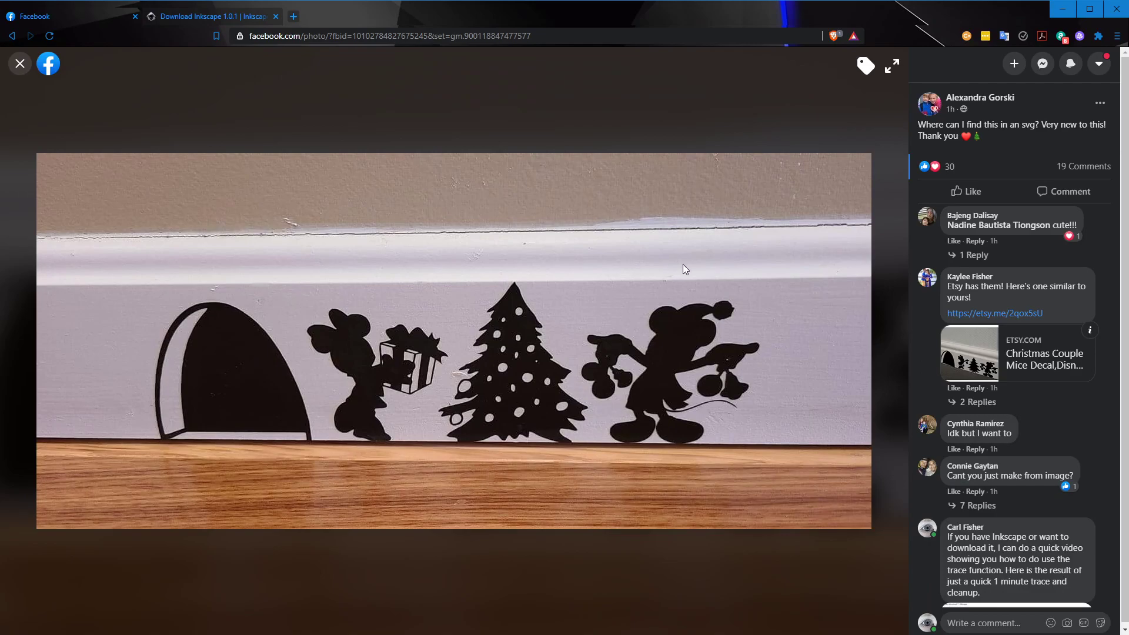
# Capture a 1087 × 334 region around the decal photo with Greenshot and copy it to the clipboard.
pyautogui.rightClick(443, 290)
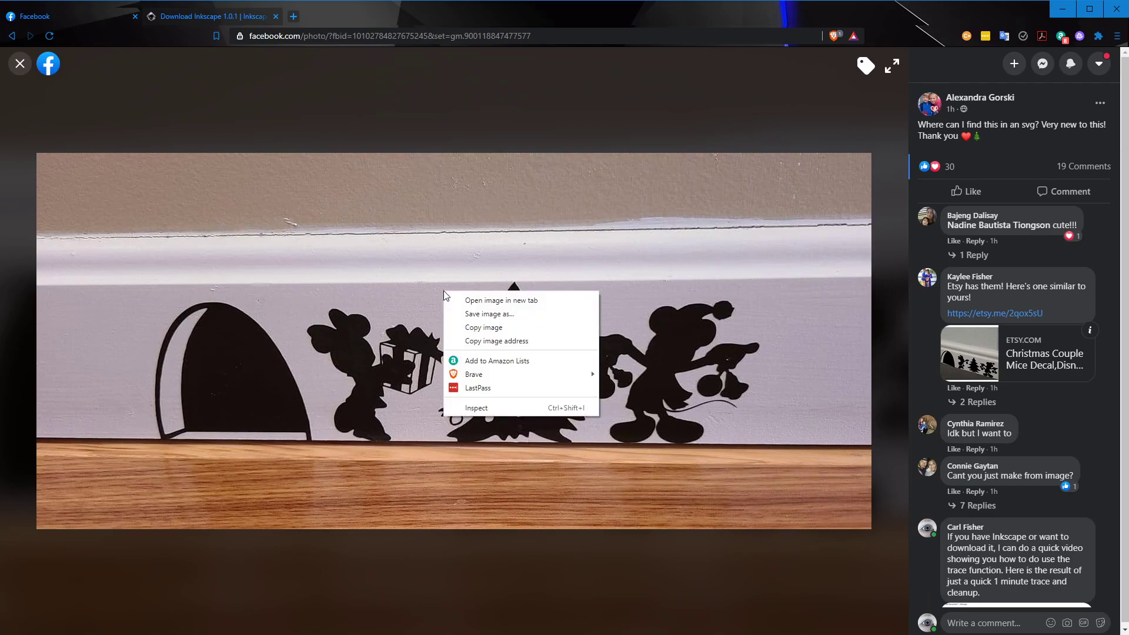
pyautogui.click(544, 7)
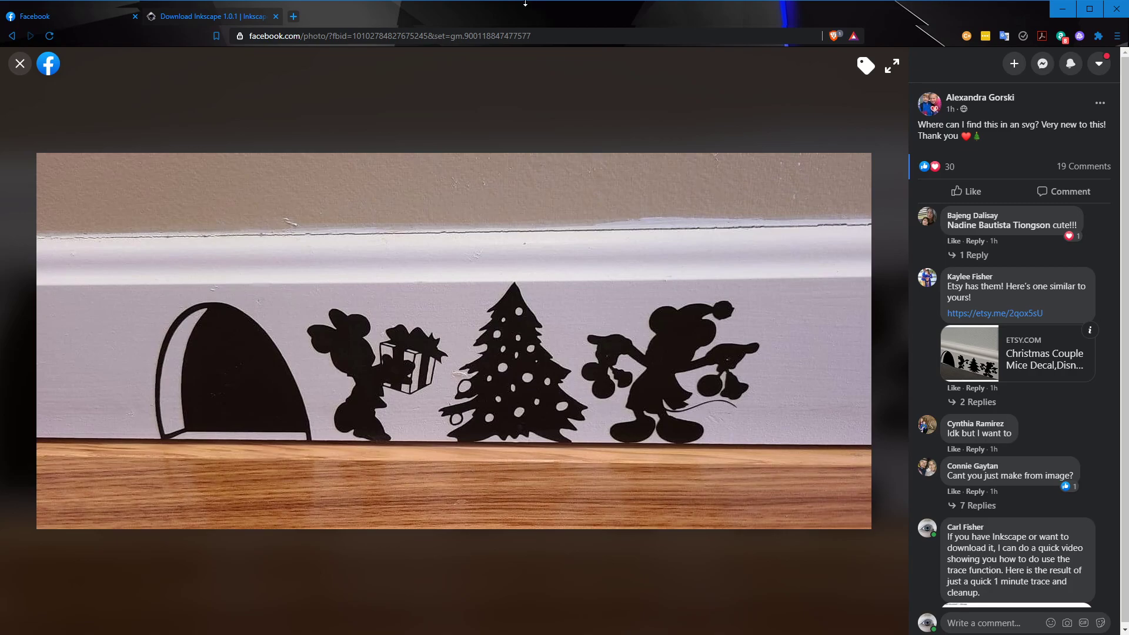
pyautogui.click(525, 3)
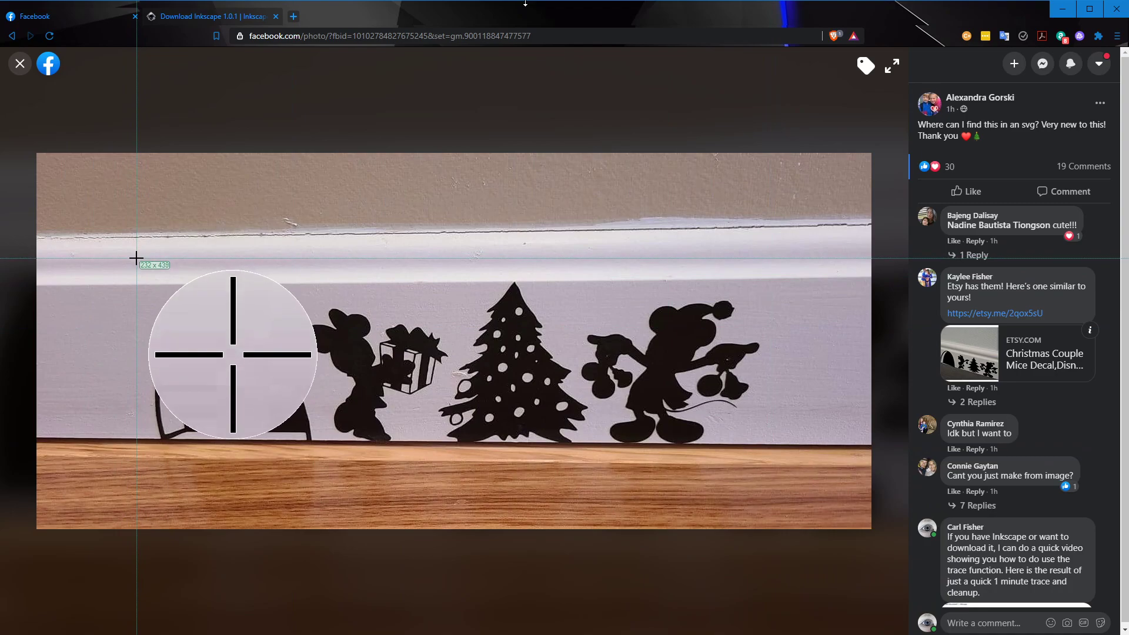
pyautogui.moveTo(137, 257); pyautogui.dragTo(771, 455)
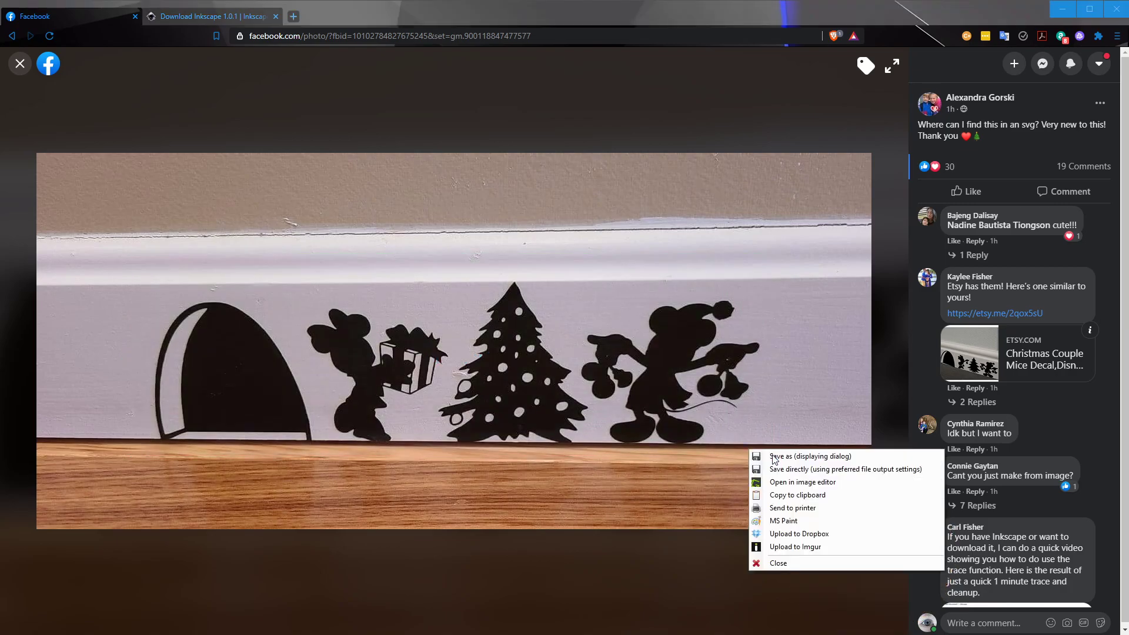
pyautogui.click(799, 497)
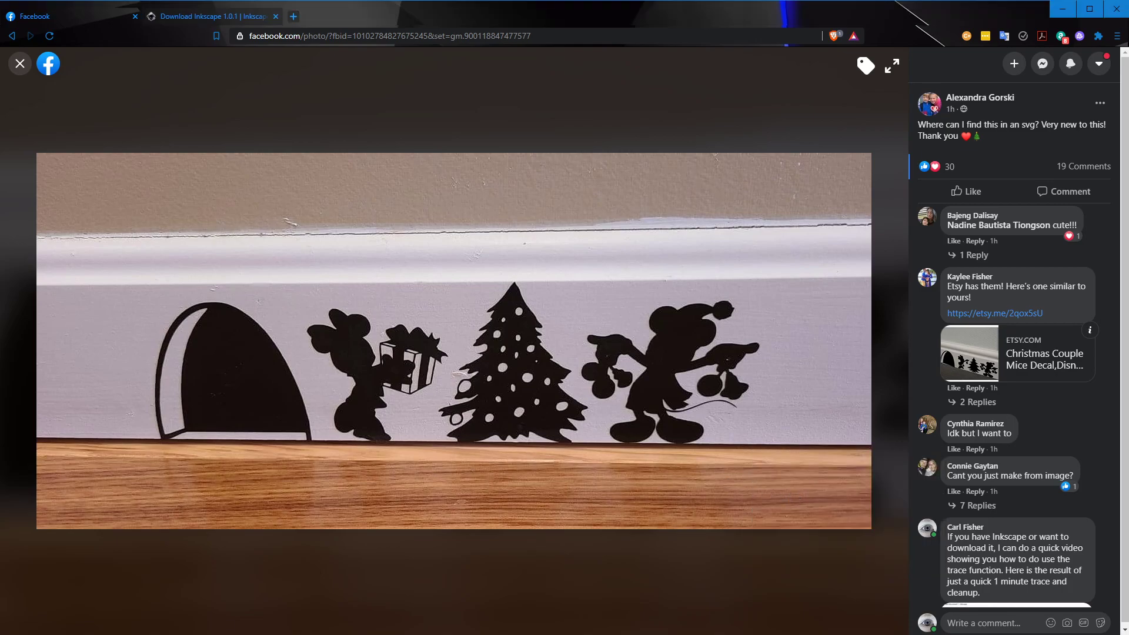
# Paste the captured decal screenshot into the Inkscape document and nudge it upward.
pyautogui.hotkey('alt', 'Tab')
pyautogui.rightClick(523, 301)
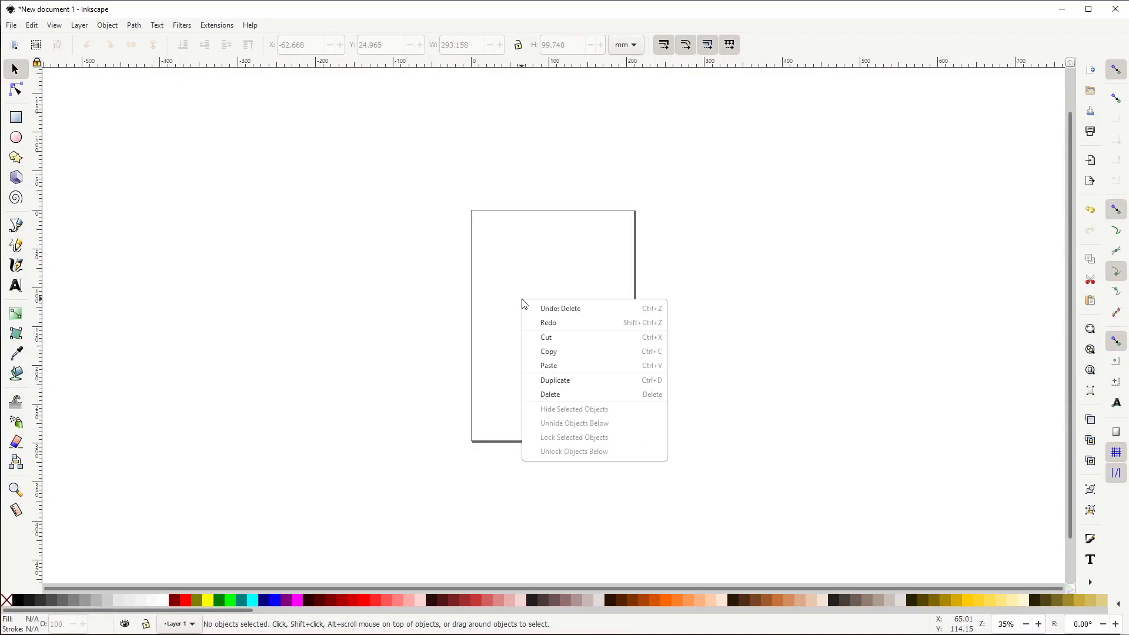
pyautogui.click(544, 365)
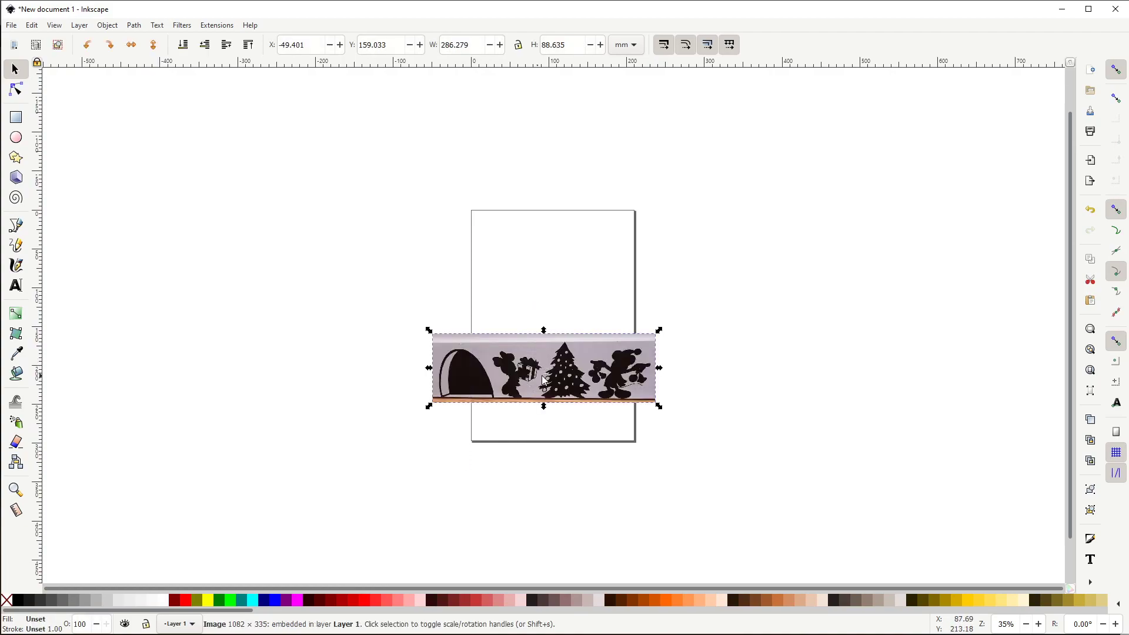
pyautogui.moveTo(552, 355); pyautogui.dragTo(560, 248)
pyautogui.click(565, 347)
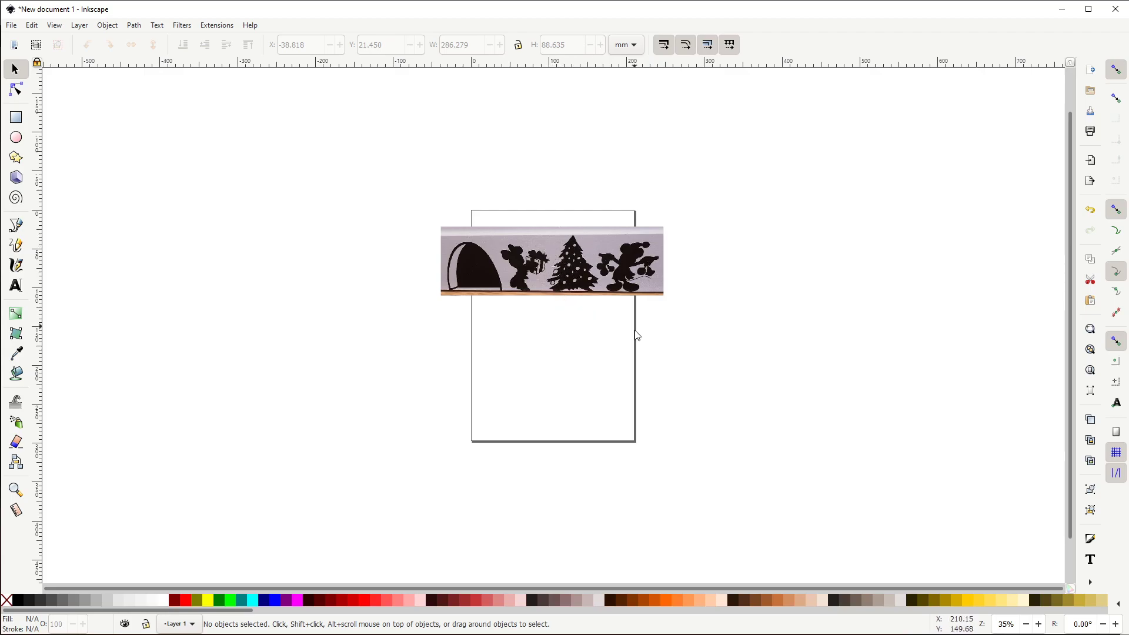
# Move the pasted decal image lower onto the page and leave it selected.
pyautogui.hotkey('alt', 'Tab')
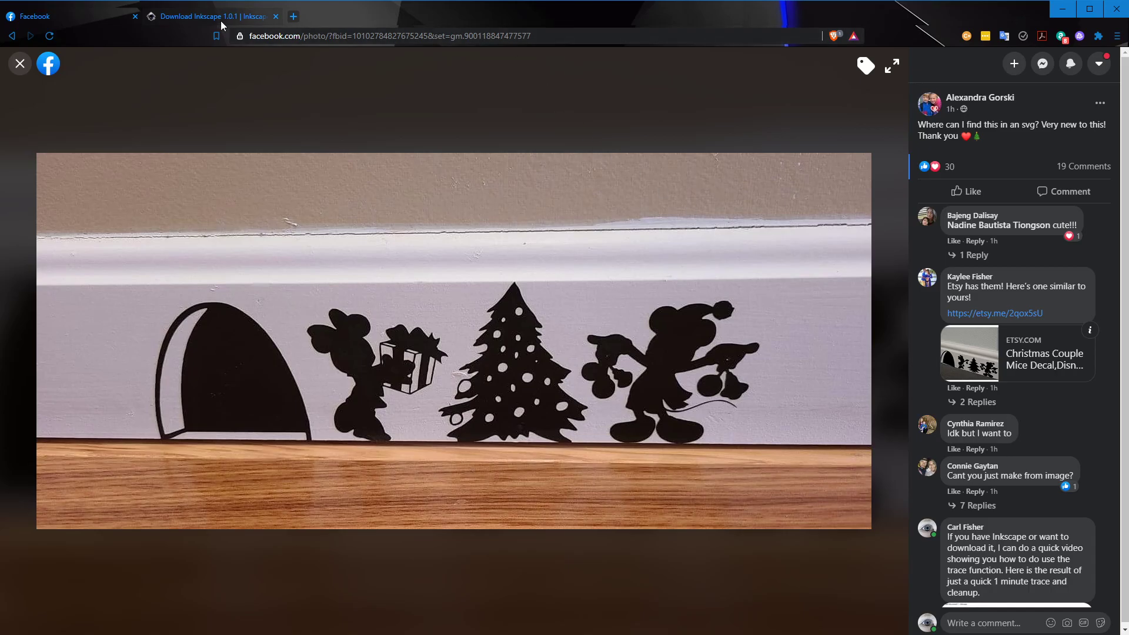
pyautogui.hotkey('alt', 'Tab')
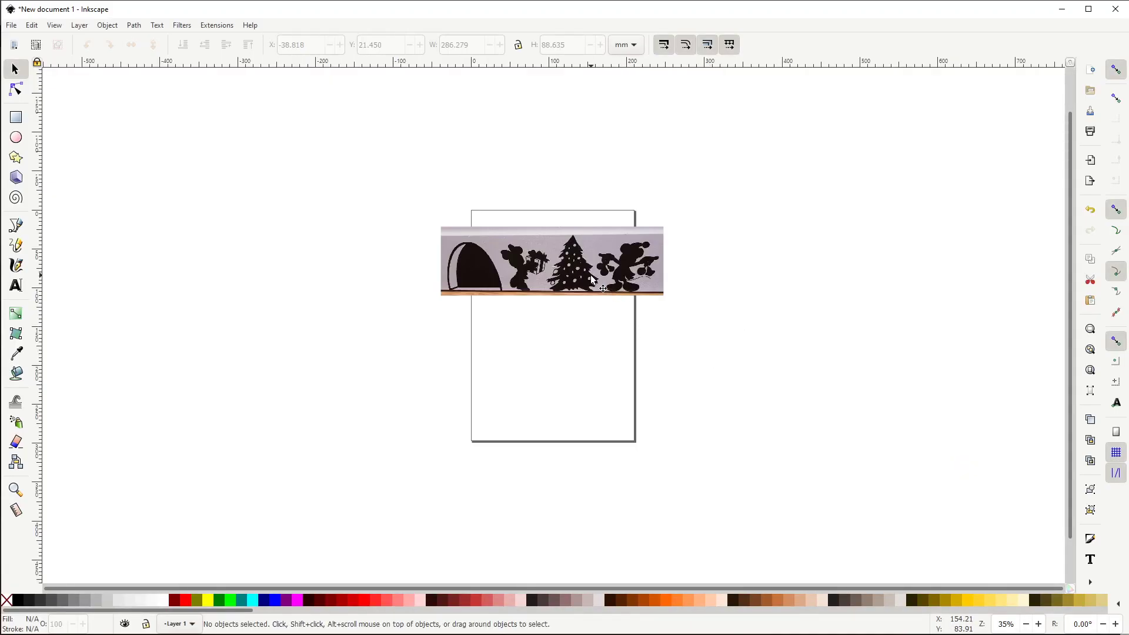
pyautogui.click(579, 291)
pyautogui.moveTo(576, 294)
pyautogui.mouseDown()
pyautogui.moveTo(562, 288)
pyautogui.moveTo(572, 311)
pyautogui.mouseUp()
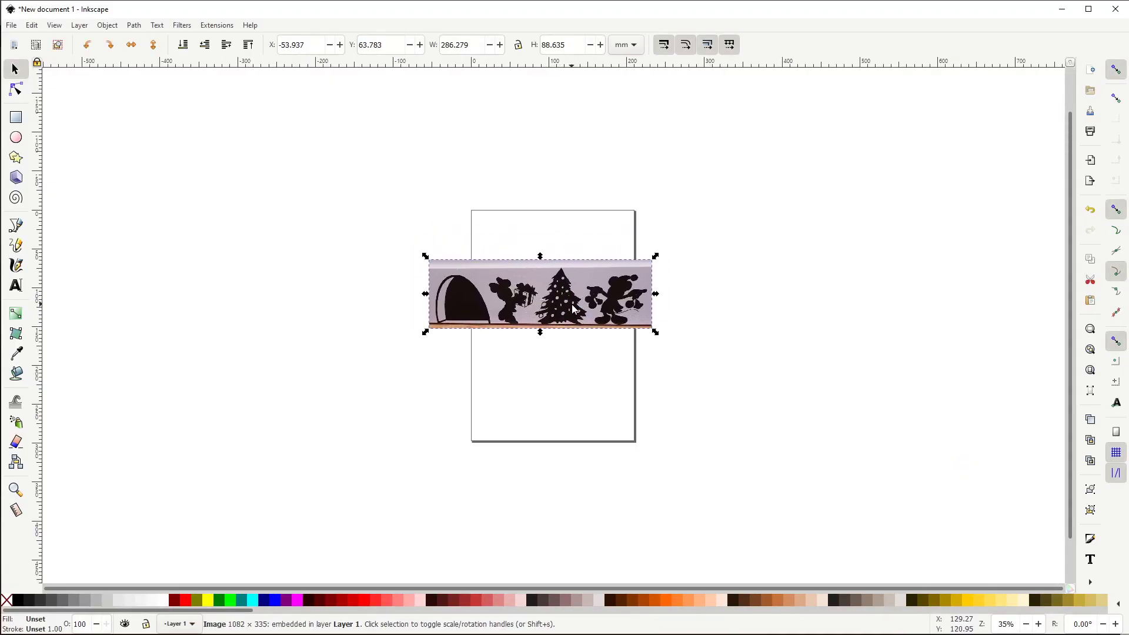
pyautogui.click(480, 378)
pyautogui.click(529, 303)
# Open Path > Trace Bitmap for the decal image, move the dialog aside, and list its trace modes.
pyautogui.click(136, 26)
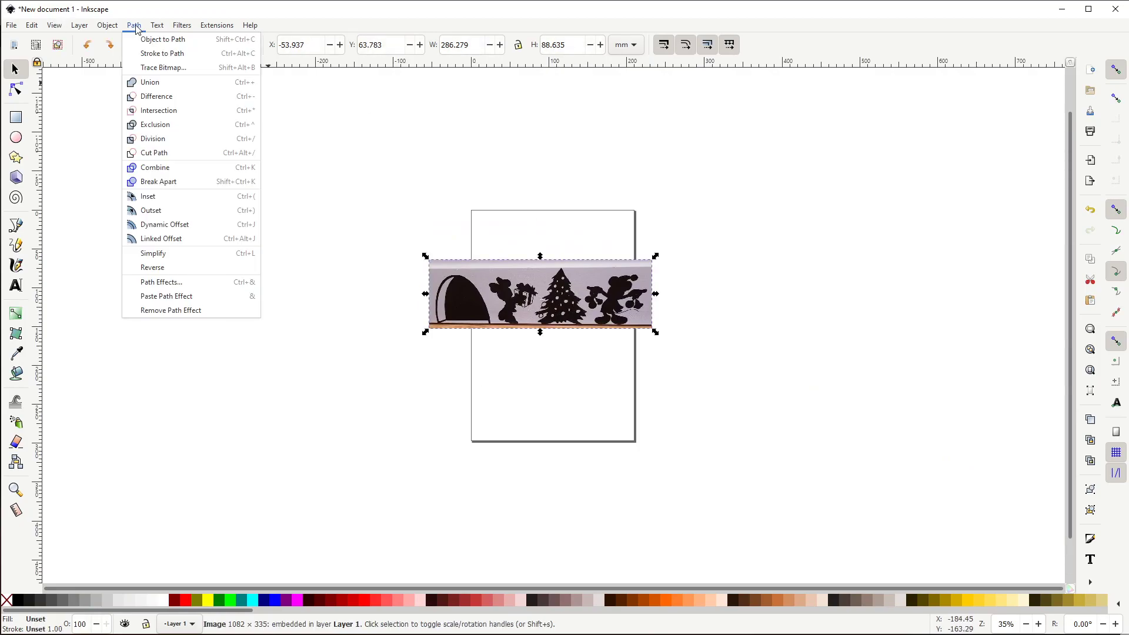
pyautogui.click(156, 69)
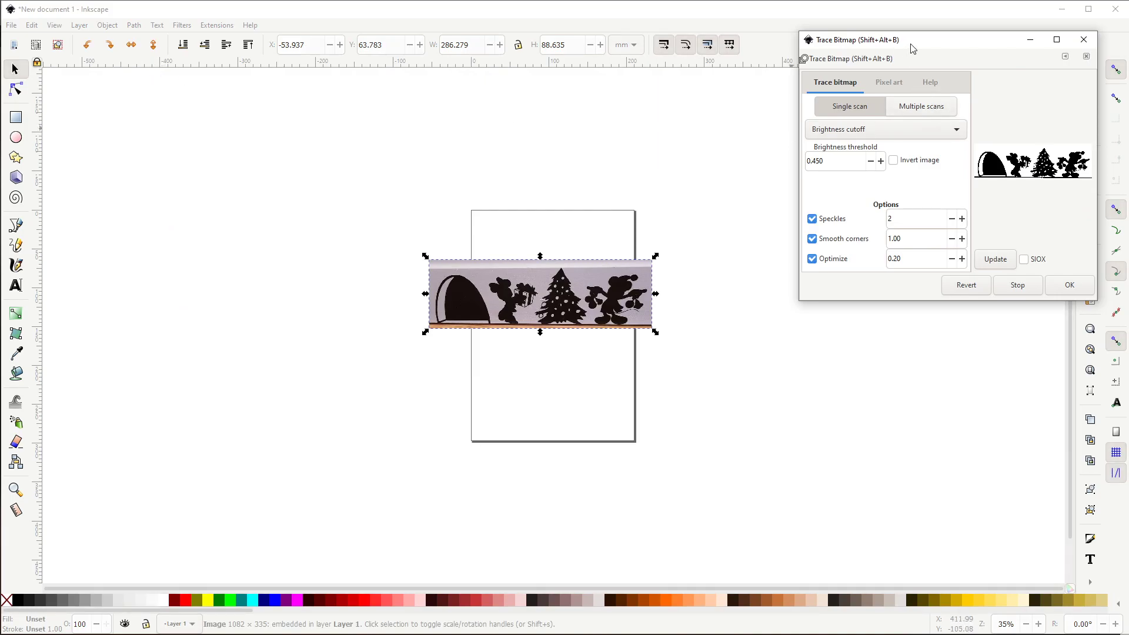
pyautogui.moveTo(913, 46); pyautogui.dragTo(782, 206)
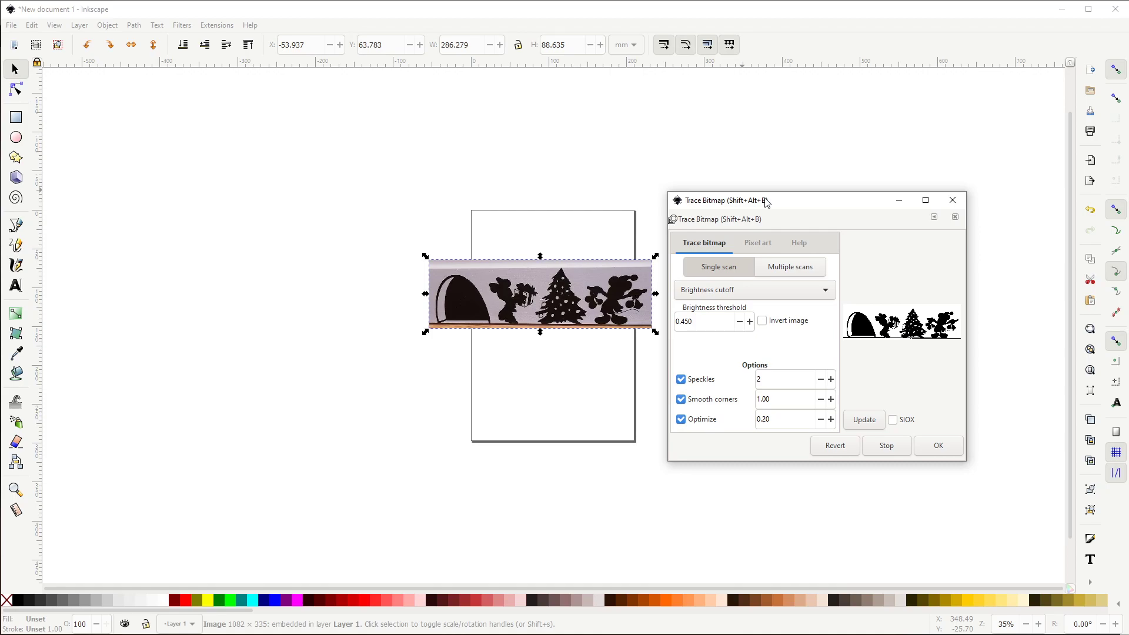
pyautogui.moveTo(766, 202); pyautogui.dragTo(796, 175)
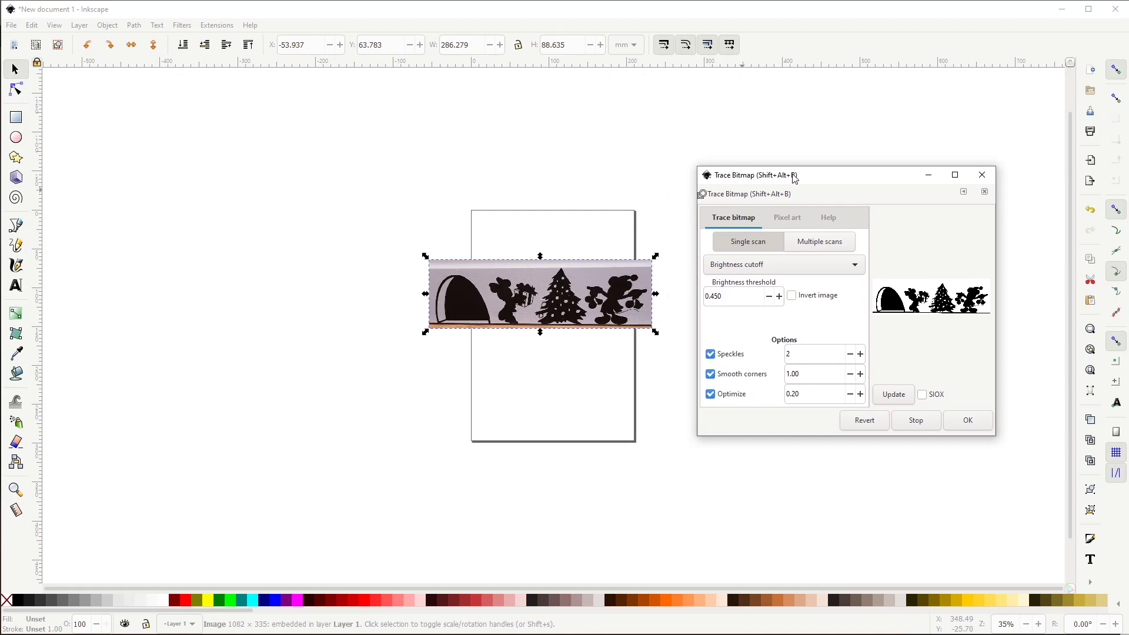
pyautogui.click(847, 269)
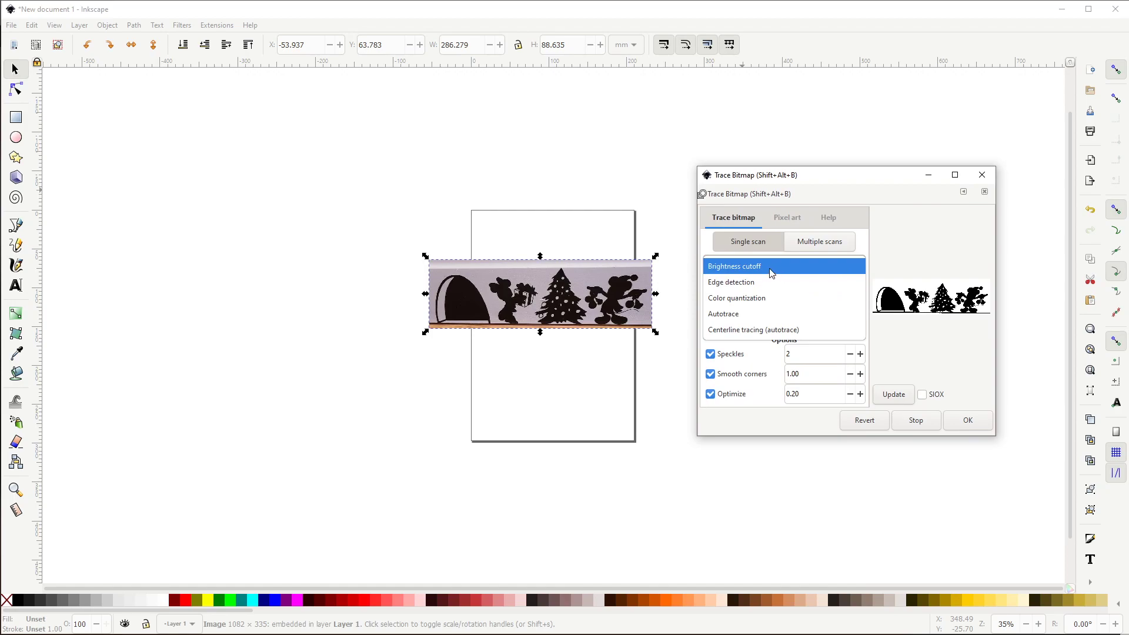
# Preview Edge detection and Centerline tracing, then return to Brightness cutoff and update the preview.
pyautogui.click(744, 287)
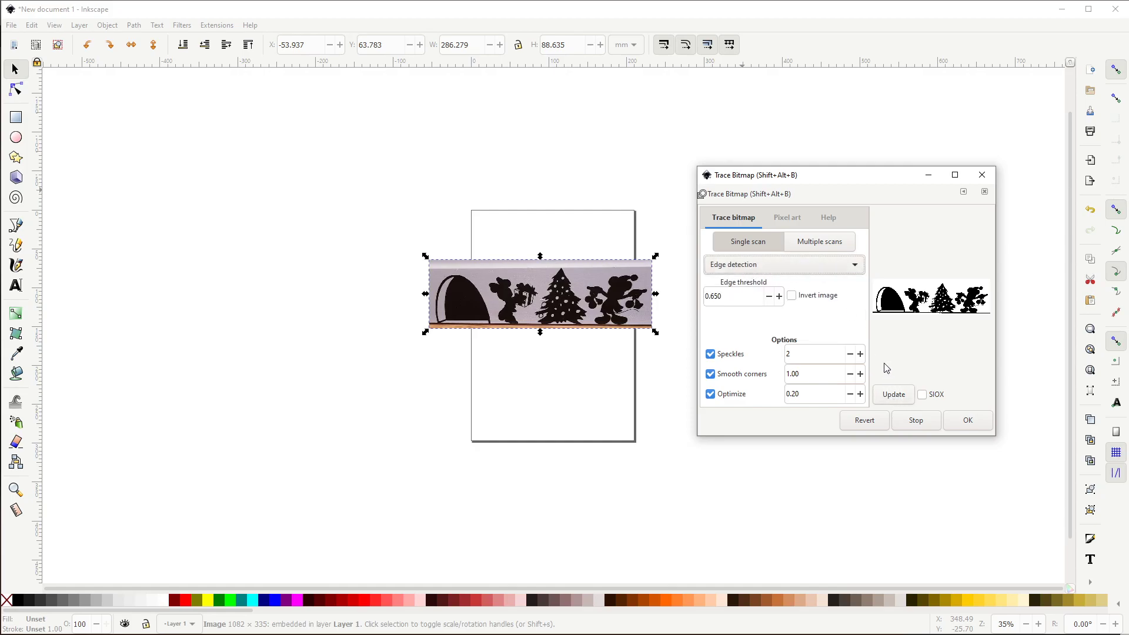
pyautogui.click(894, 396)
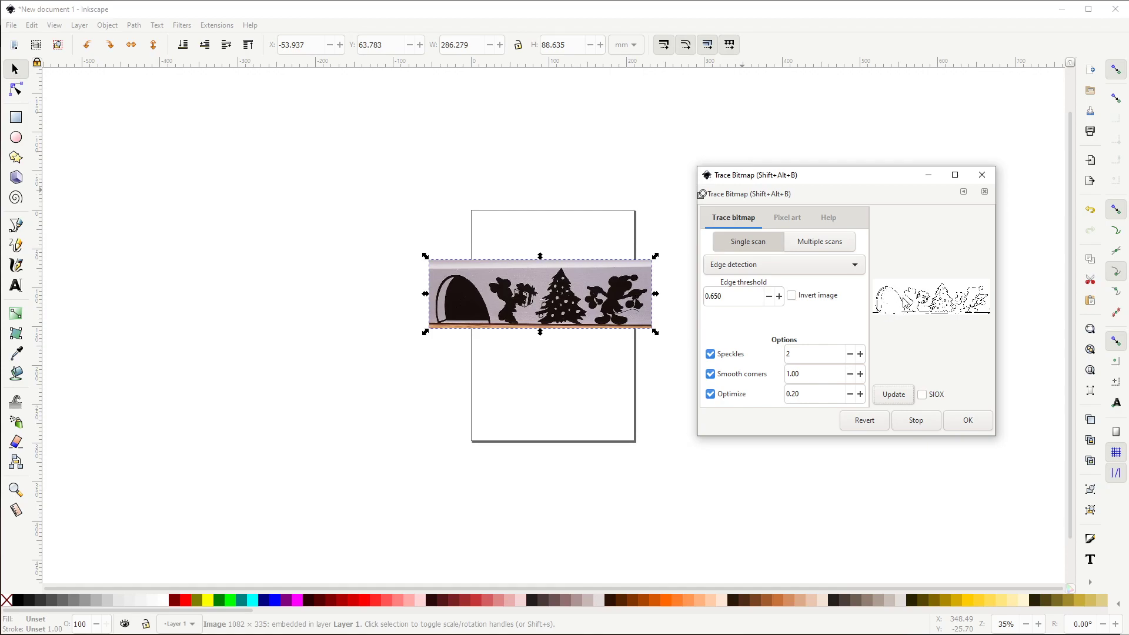
pyautogui.click(788, 266)
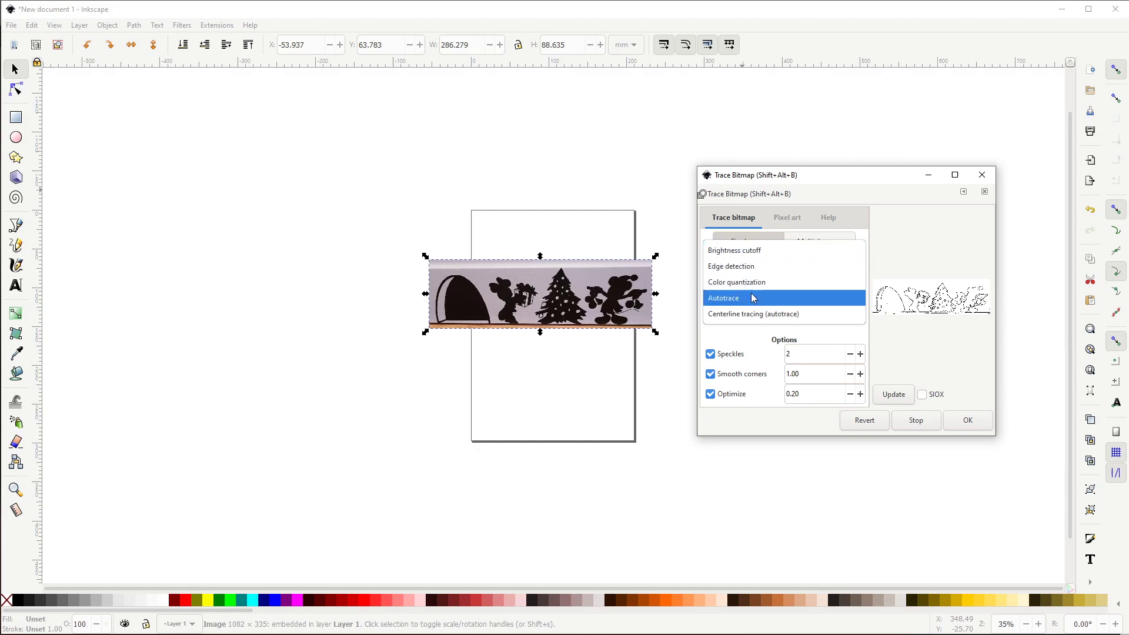
pyautogui.click(785, 316)
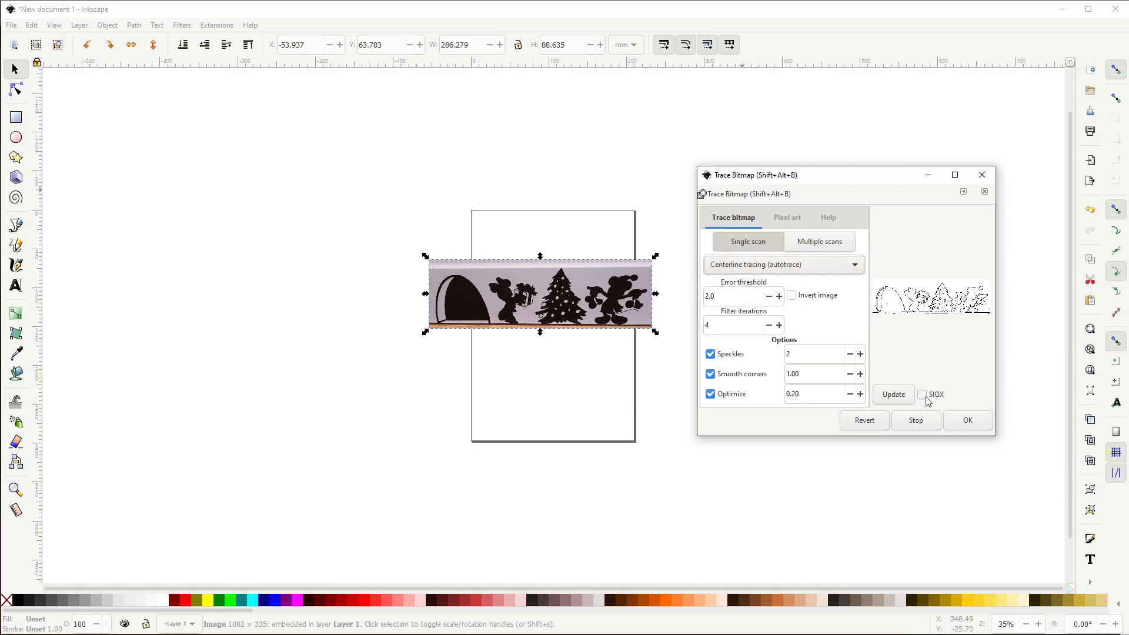
pyautogui.click(895, 404)
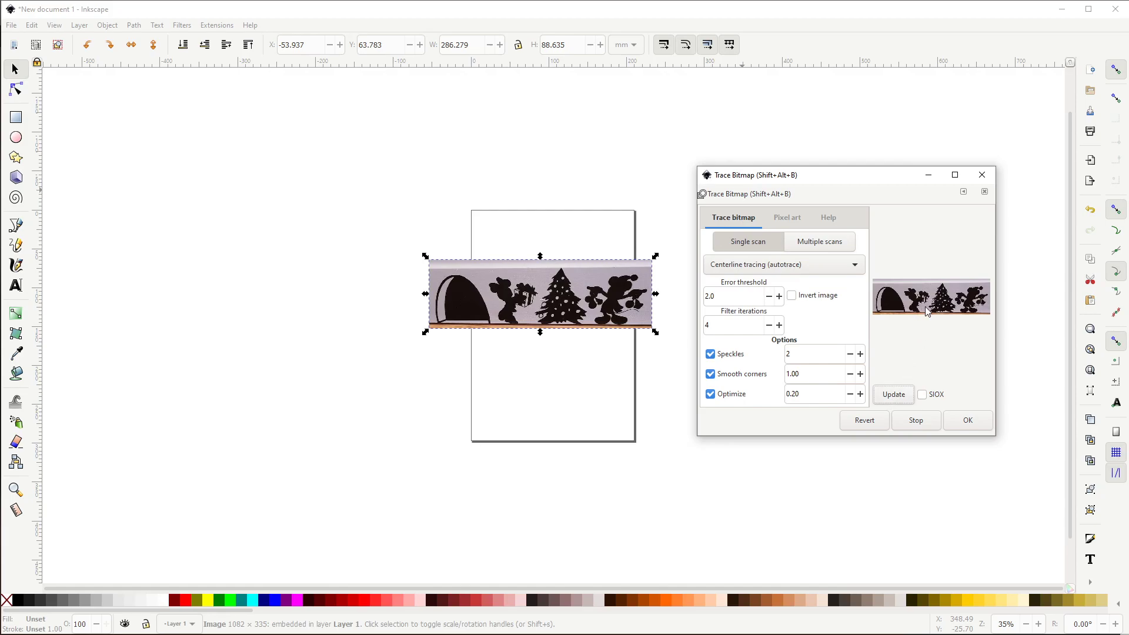
pyautogui.click(797, 265)
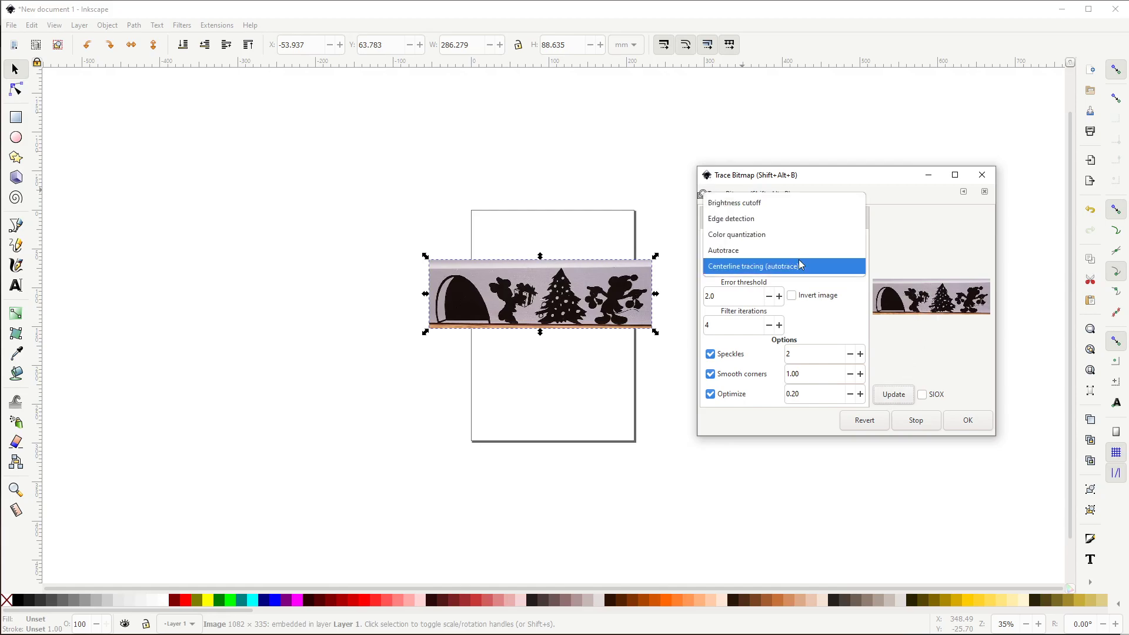
pyautogui.click(800, 198)
pyautogui.click(892, 394)
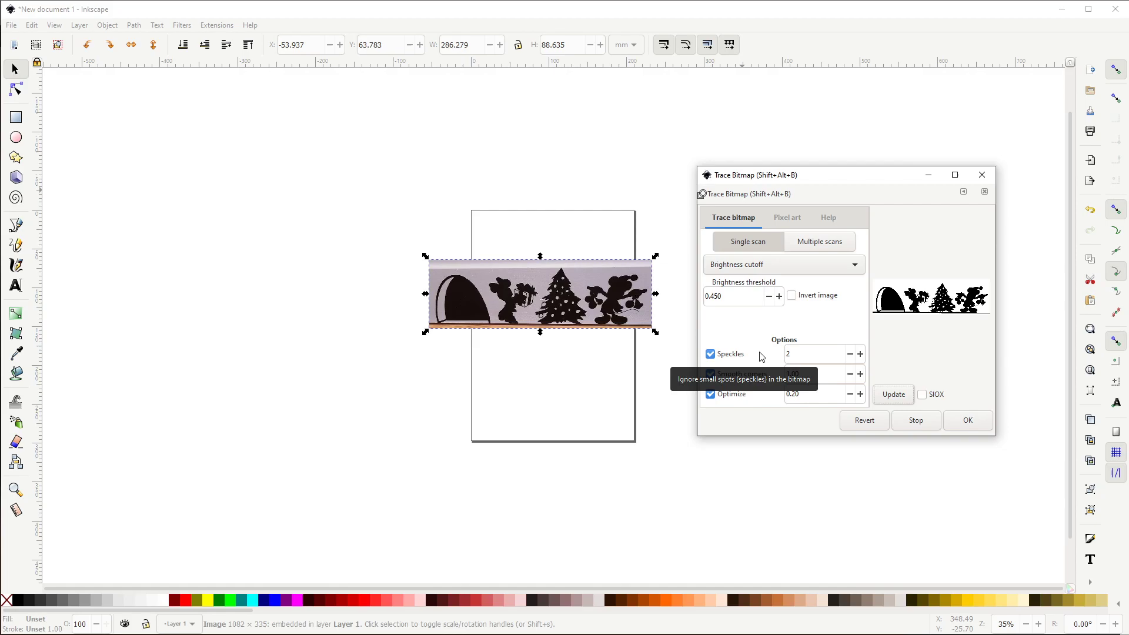
pyautogui.moveTo(821, 174); pyautogui.dragTo(798, 168)
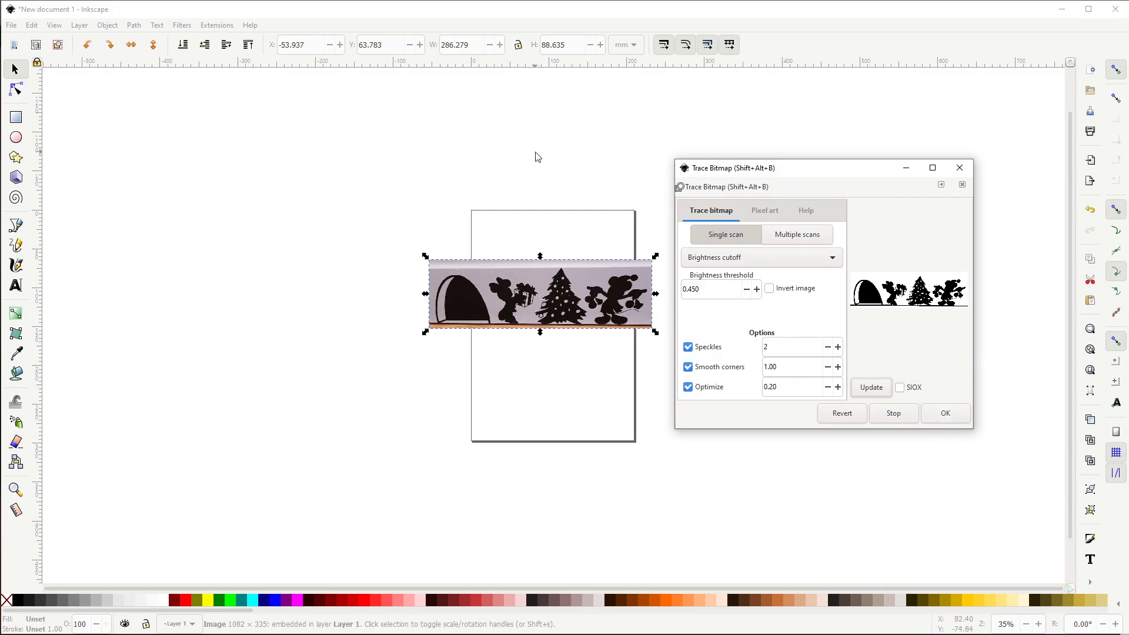
pyautogui.click(369, 209)
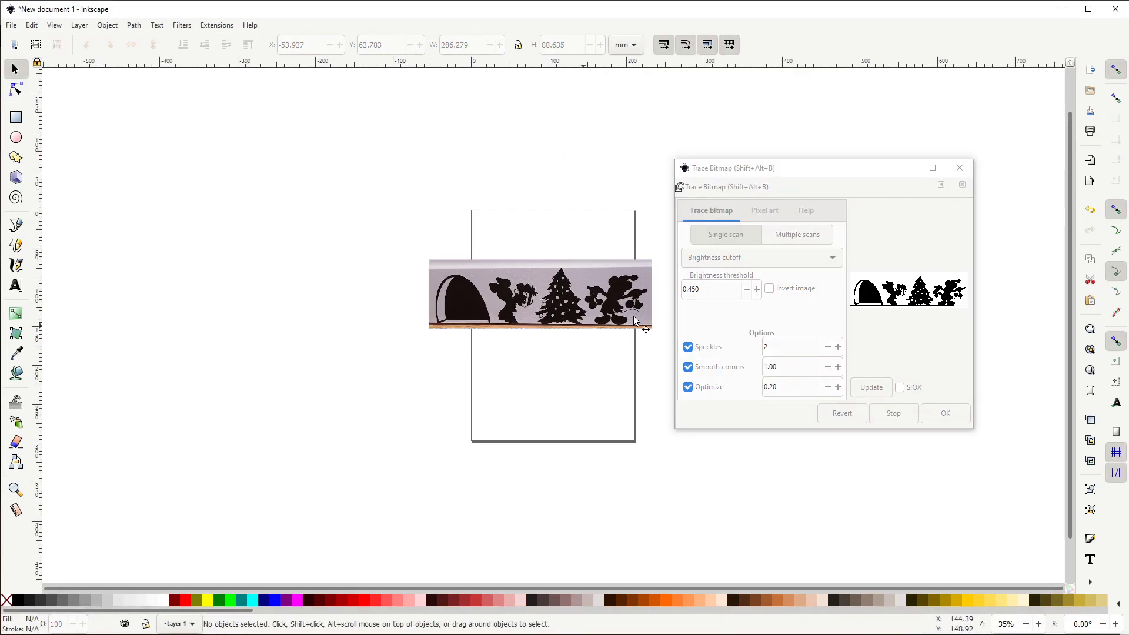
pyautogui.moveTo(762, 173); pyautogui.dragTo(810, 194)
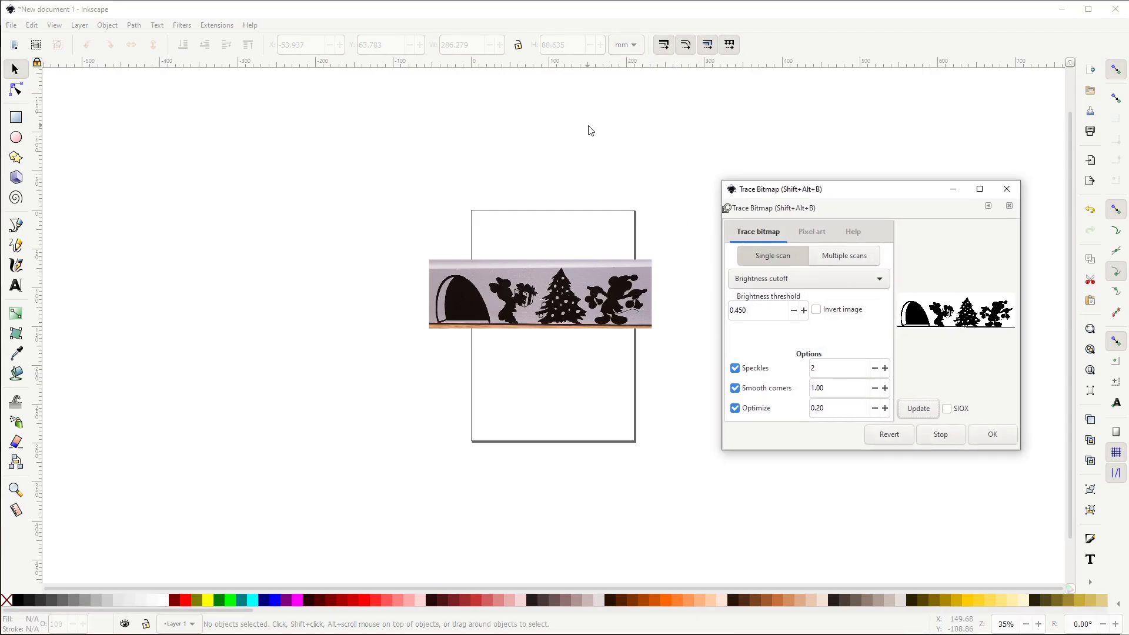
pyautogui.click(919, 410)
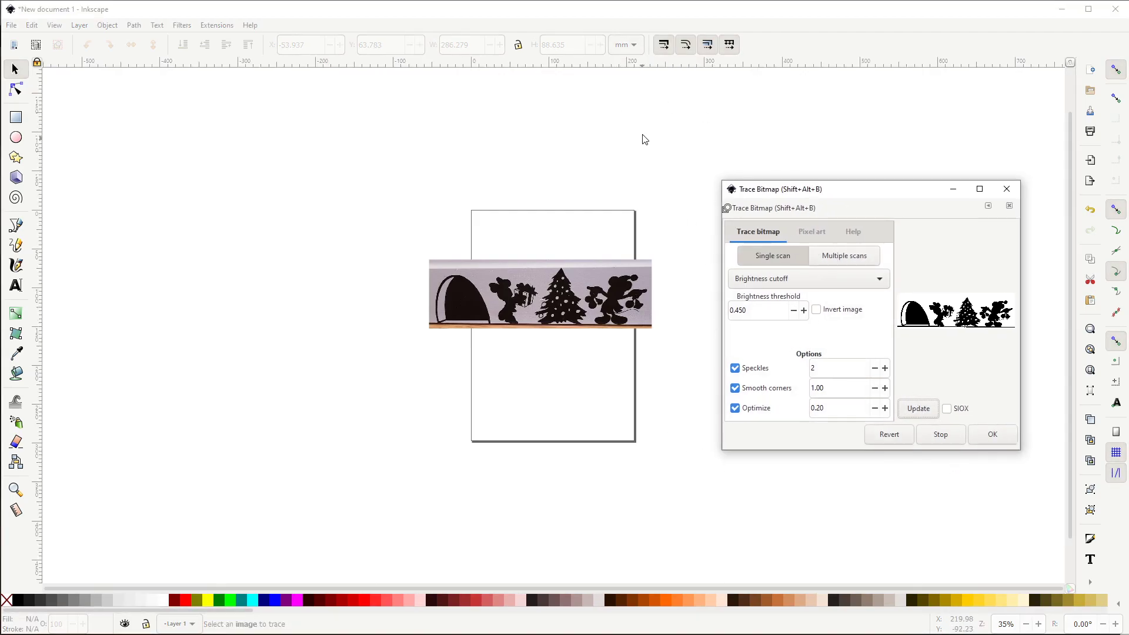
pyautogui.click(552, 294)
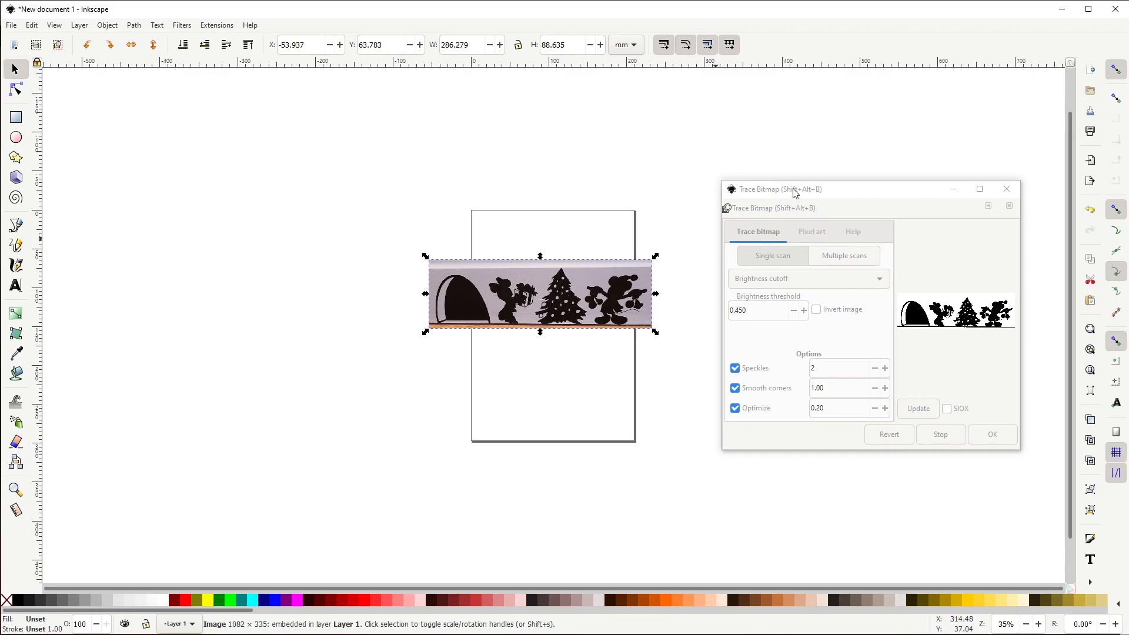
# Run the Brightness cutoff 0.450 trace on the selected decal image.
pyautogui.moveTo(793, 189); pyautogui.dragTo(735, 173)
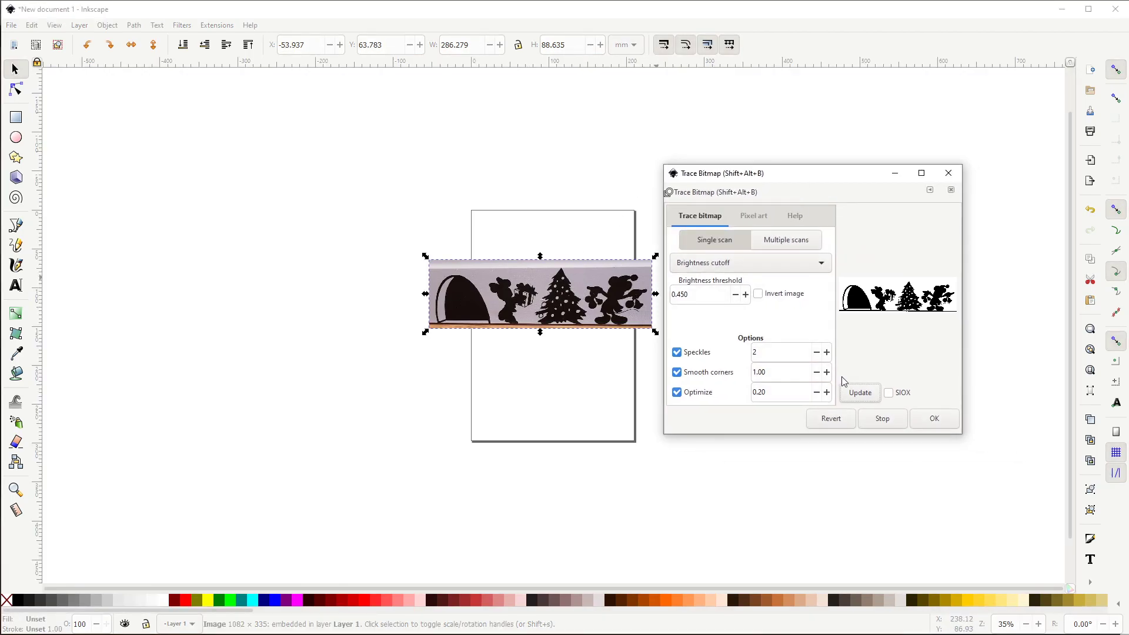
pyautogui.click(594, 303)
pyautogui.click(700, 280)
pyautogui.click(938, 424)
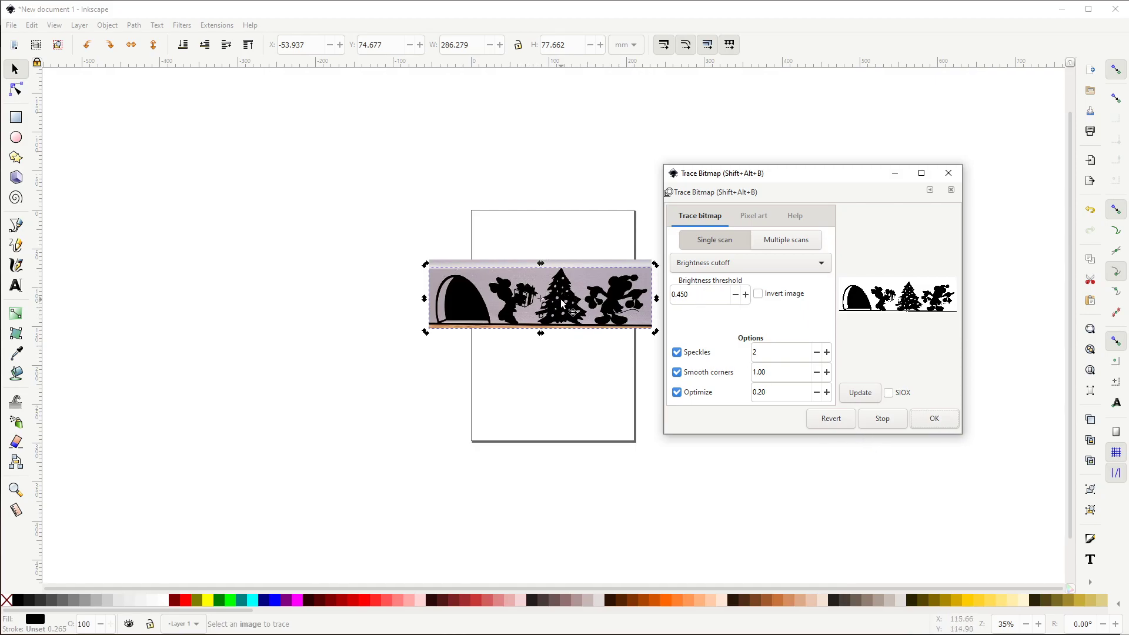
# Drag the black traced path below the photo, close Trace Bitmap, zoom in and select the photo.
pyautogui.moveTo(565, 298); pyautogui.dragTo(564, 407)
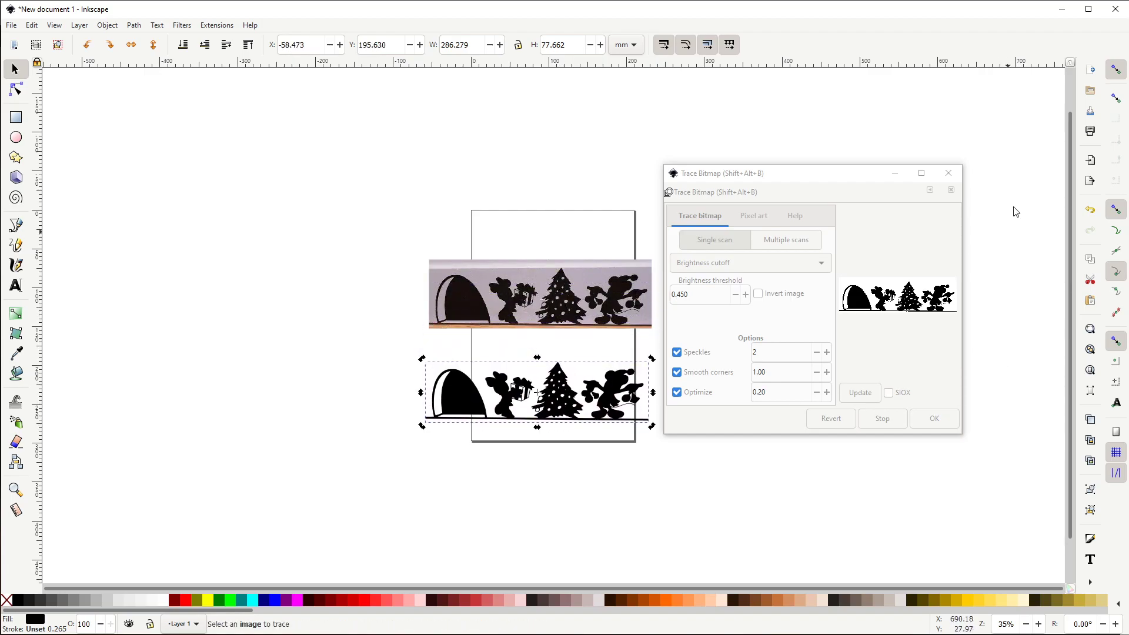
pyautogui.click(949, 173)
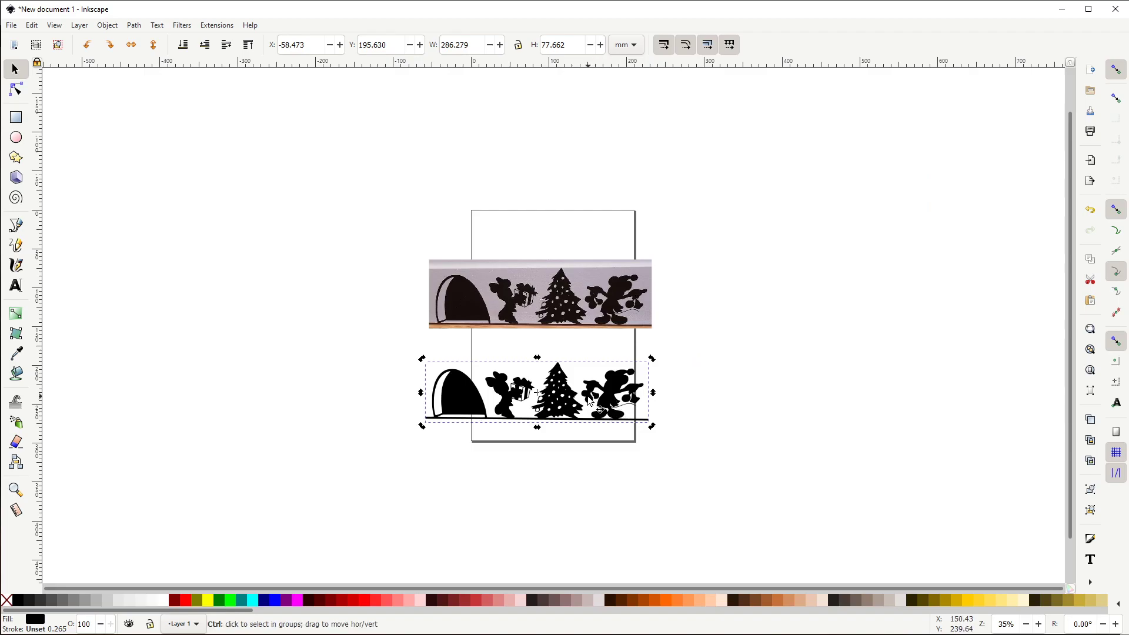
pyautogui.keyDown('ctrl'); pyautogui.scroll(2, 589, 402); pyautogui.keyUp('ctrl')
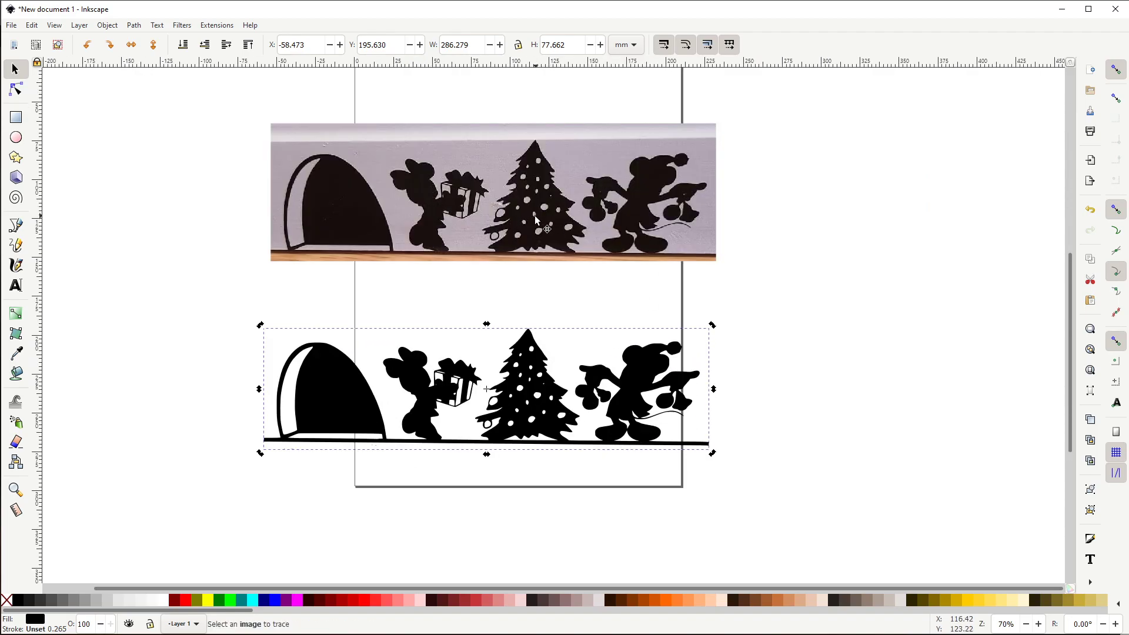
pyautogui.click(509, 237)
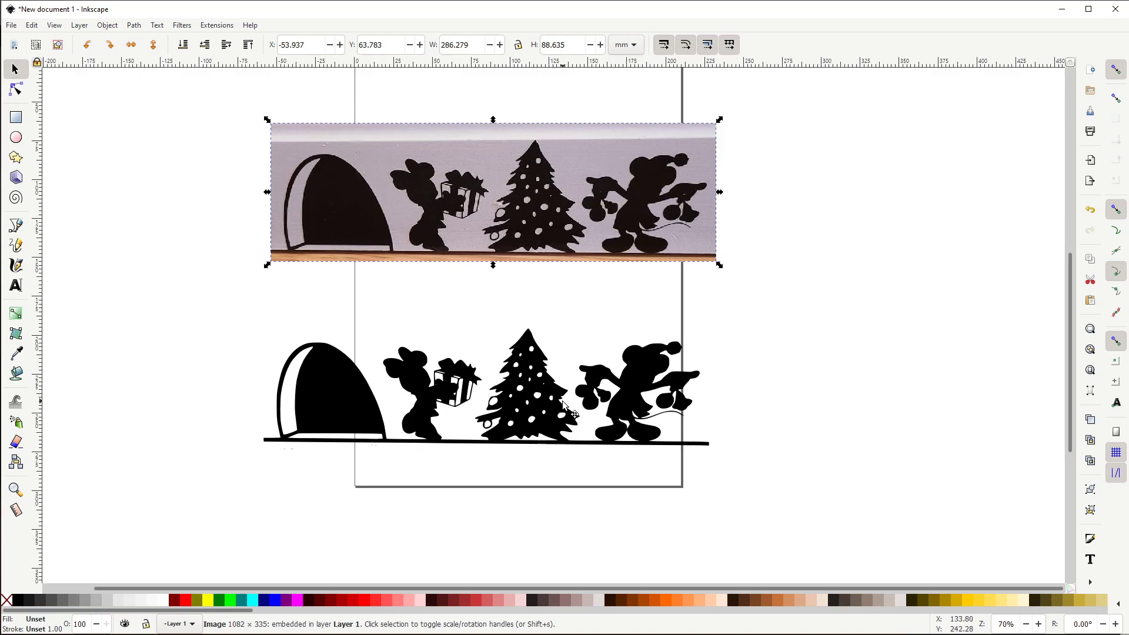
# Delete the original decal photo and move the traced black silhouette up near the page top.
pyautogui.click(572, 415)
pyautogui.click(575, 192)
pyautogui.click(912, 330)
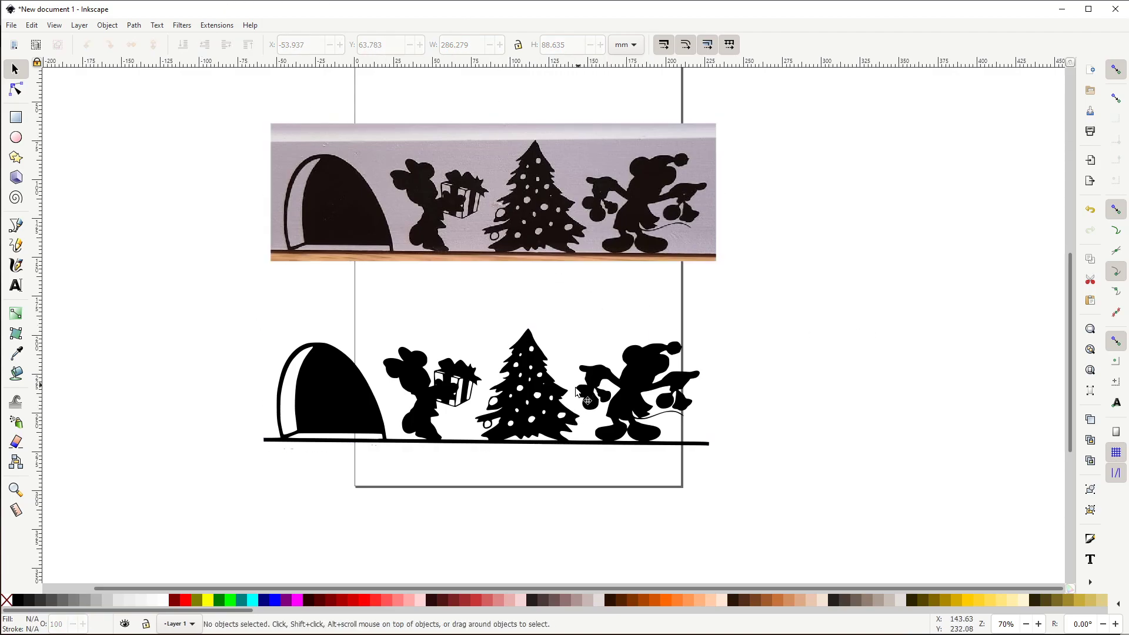
pyautogui.click(598, 365)
pyautogui.click(553, 254)
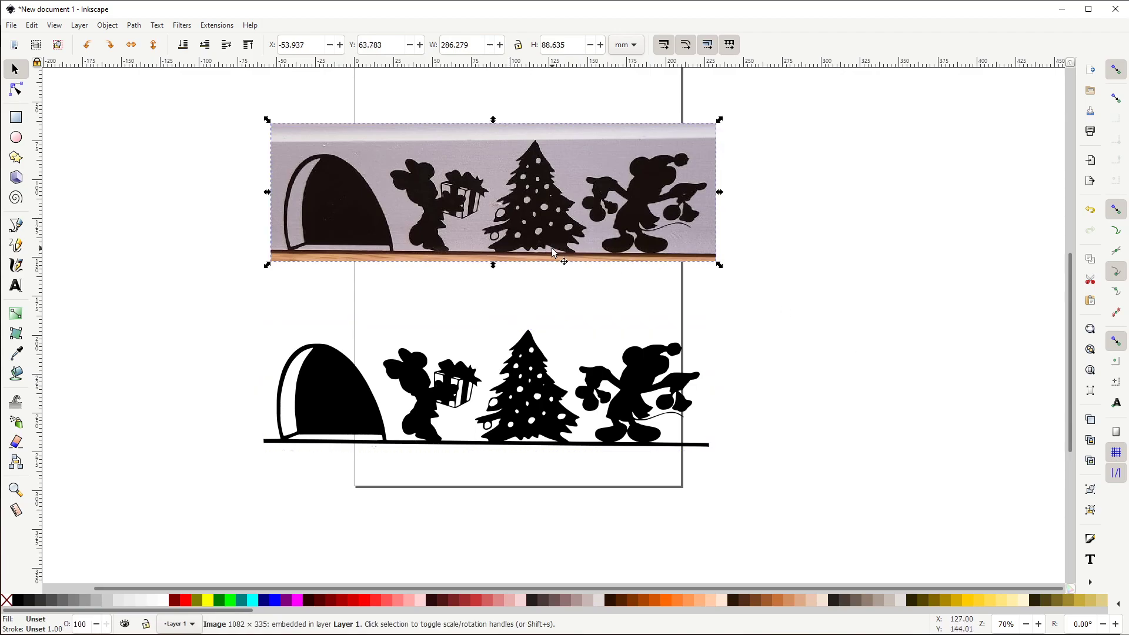
pyautogui.press('Delete')
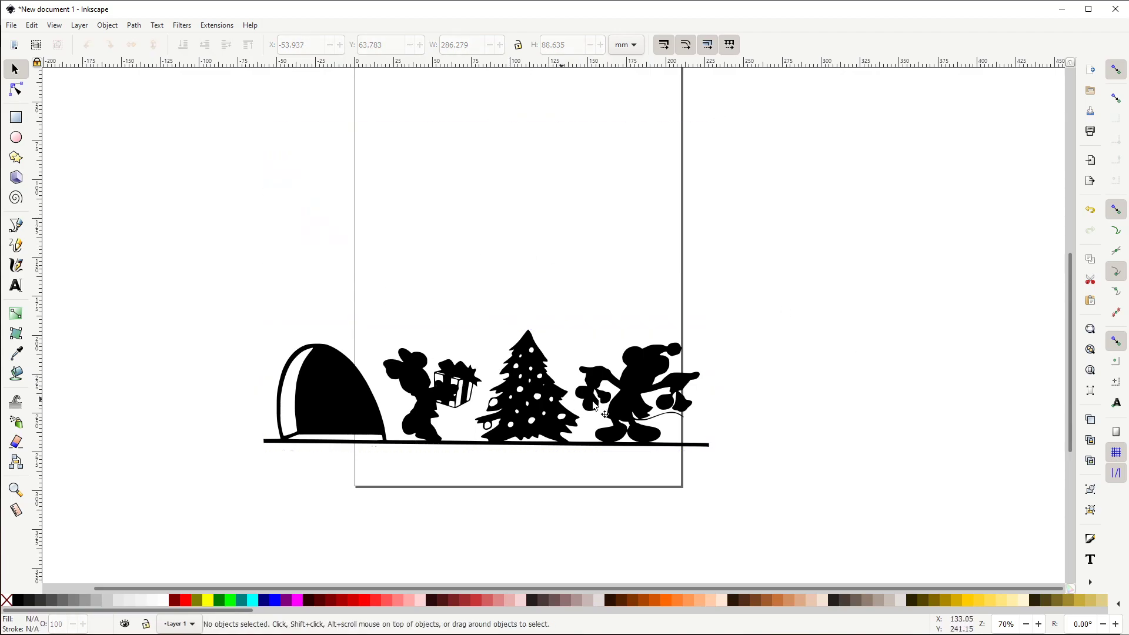
pyautogui.moveTo(532, 420); pyautogui.dragTo(532, 250)
pyautogui.click(622, 329)
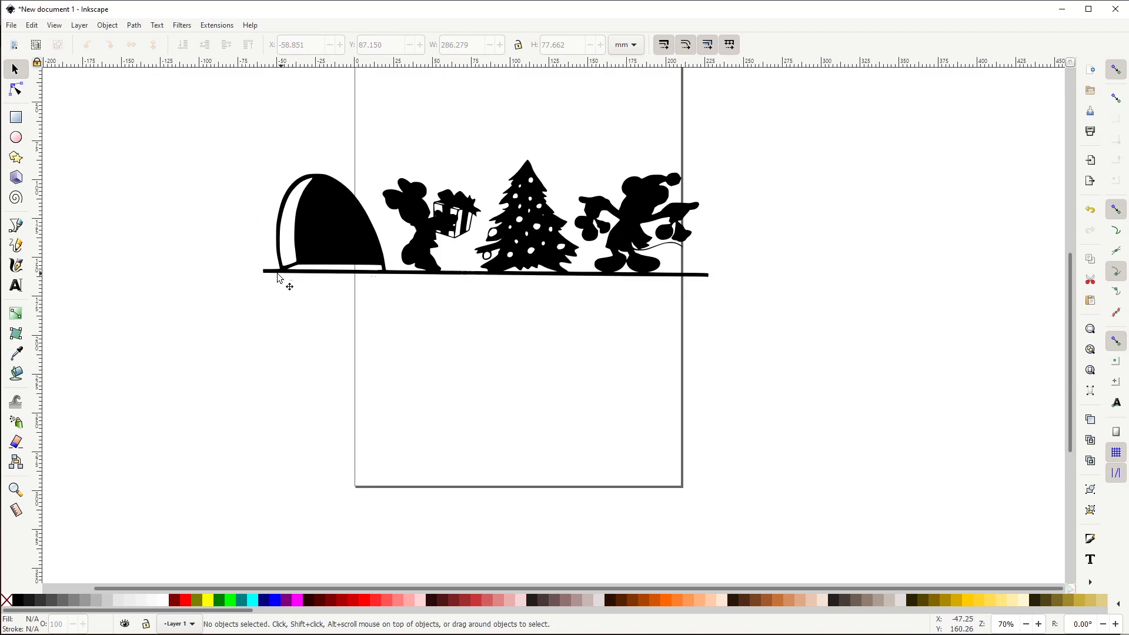
# Zoom and pan across the traced silhouette, then switch to the Node tool (N).
pyautogui.keyDown('ctrl'); pyautogui.scroll(1, 277, 290); pyautogui.keyUp('ctrl')
pyautogui.keyDown('ctrl'); pyautogui.scroll(3, 299, 280); pyautogui.keyUp('ctrl')
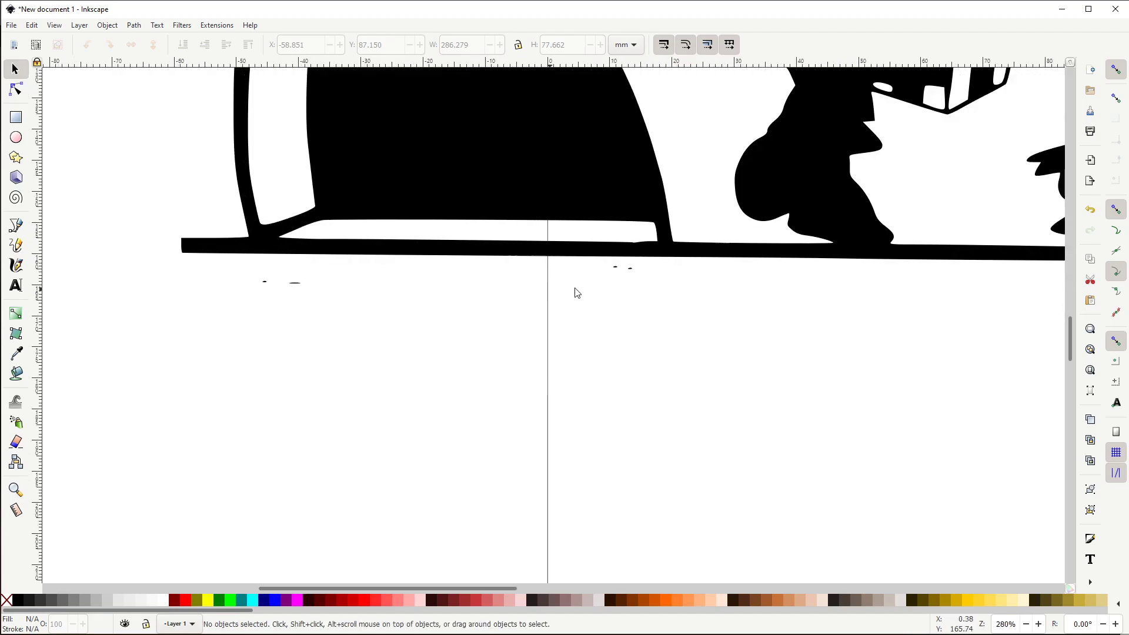
pyautogui.keyDown('ctrl'); pyautogui.scroll(-1, 646, 276); pyautogui.keyUp('ctrl')
pyautogui.scroll(-1, 735, 300)
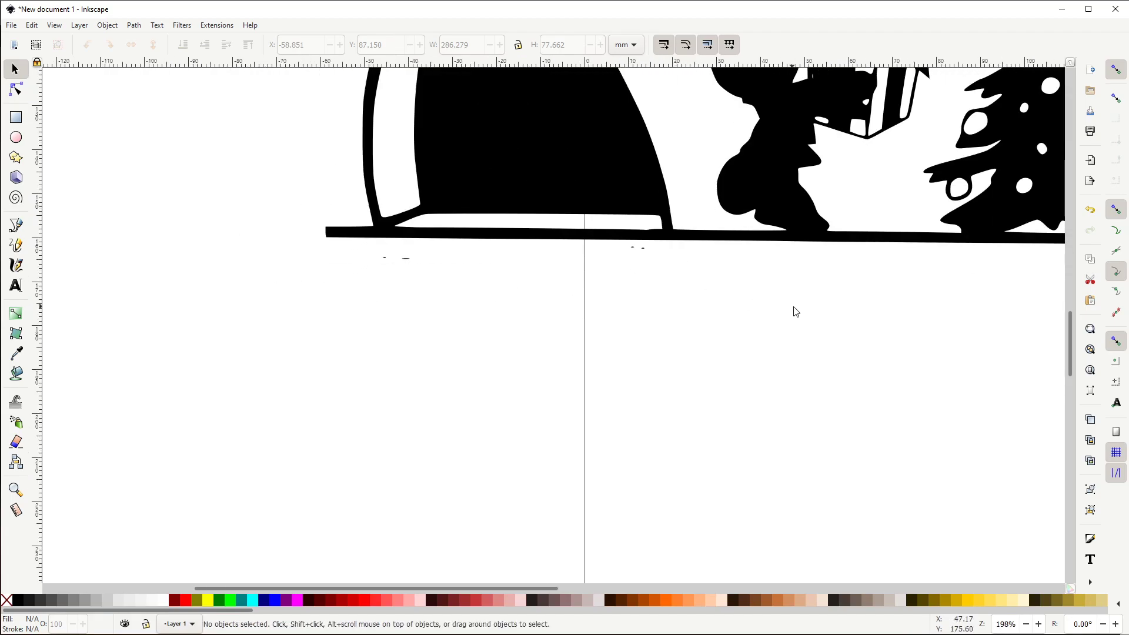
pyautogui.scroll(2, 759, 376)
pyautogui.moveTo(432, 589)
pyautogui.mouseDown()
pyautogui.moveTo(694, 589)
pyautogui.moveTo(452, 589)
pyautogui.mouseUp()
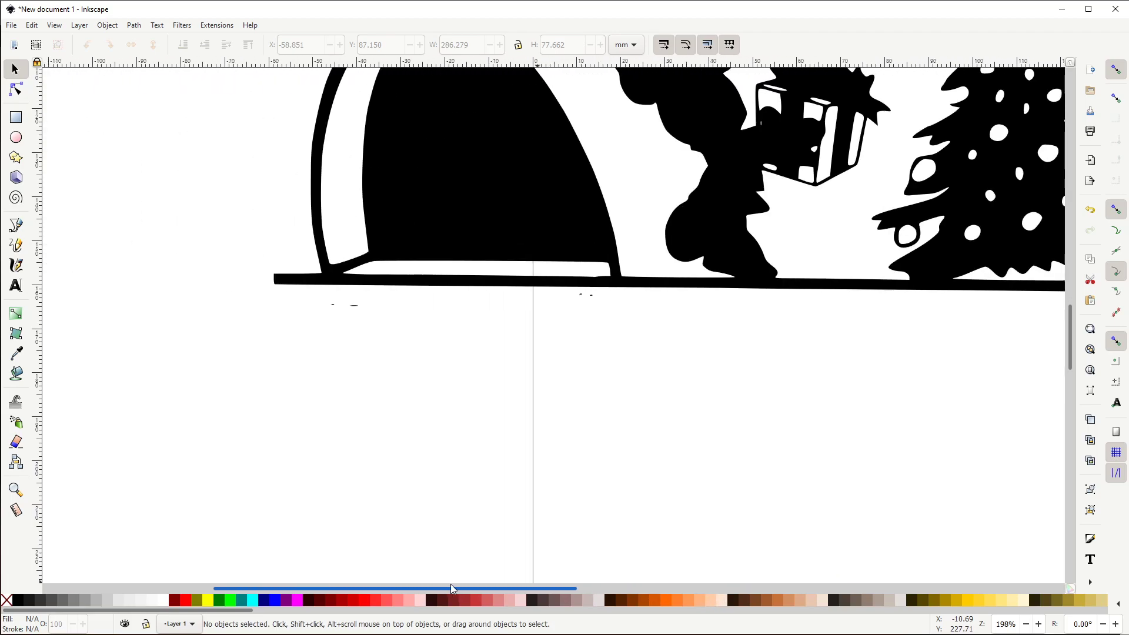
pyautogui.click(16, 90)
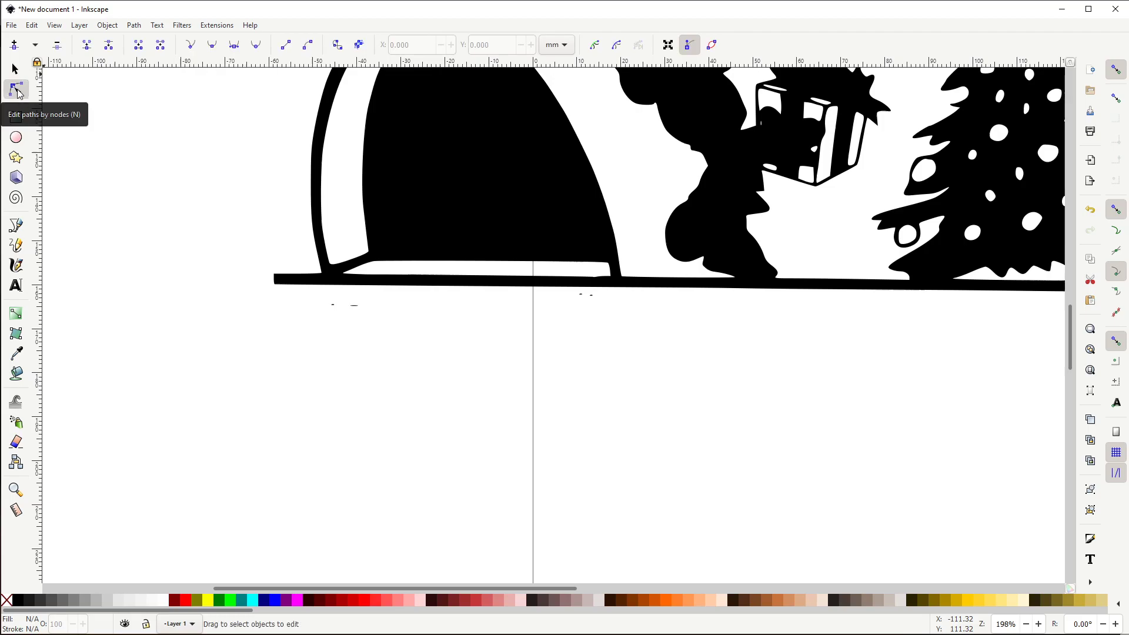
# Show the traced silhouette's nodes and delete the first cluster of stray nodes below the ground line.
pyautogui.click(427, 194)
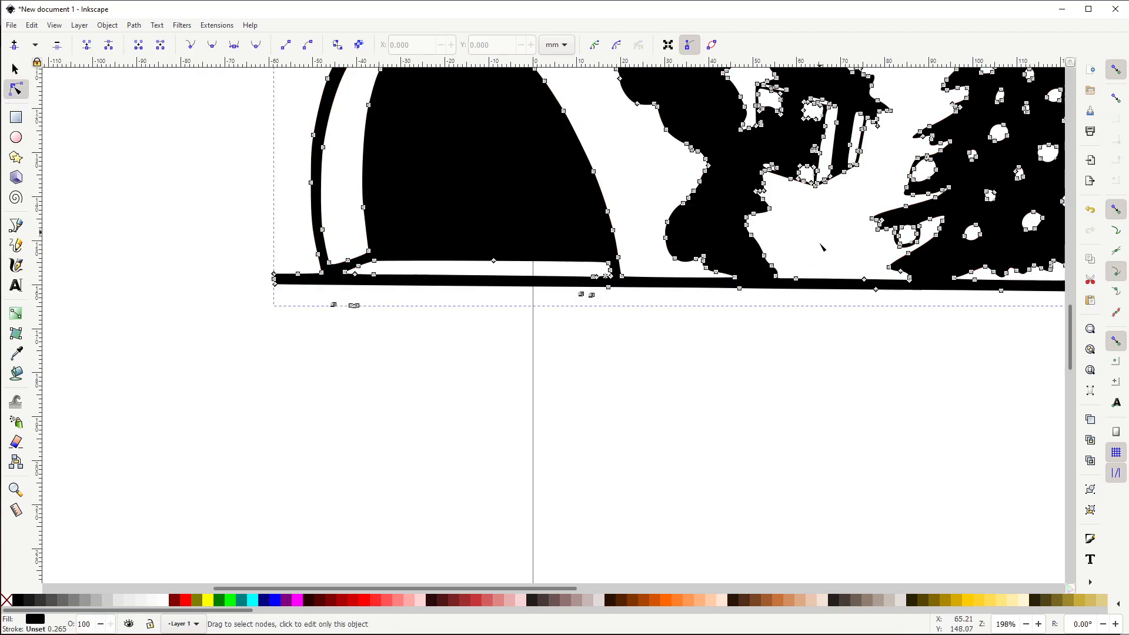
pyautogui.scroll(5, 821, 247)
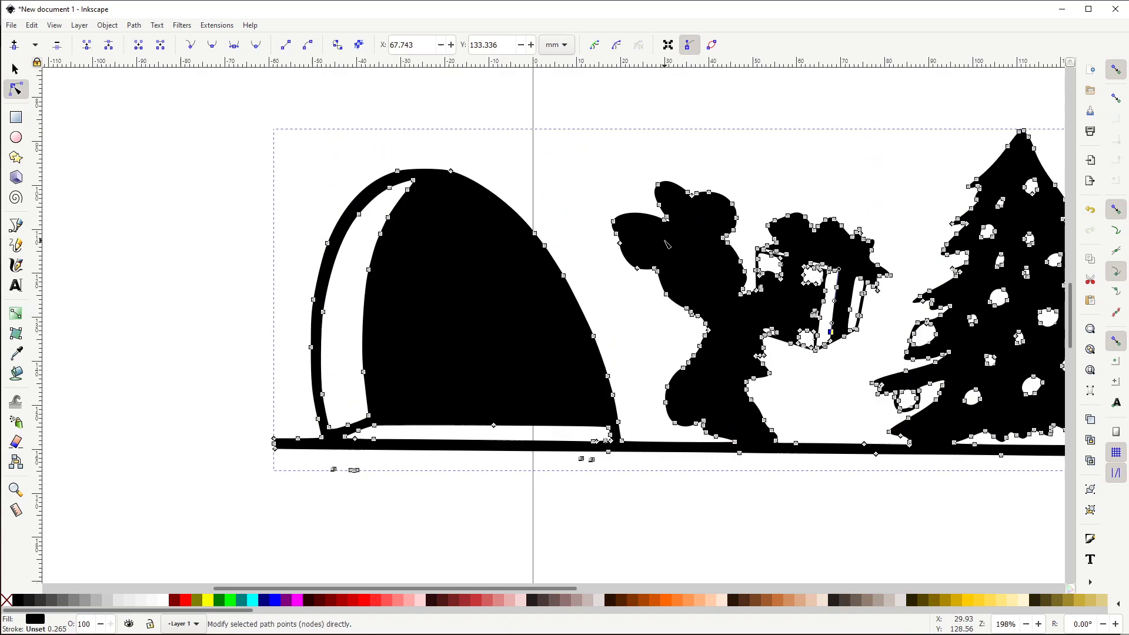
pyautogui.scroll(-2, 667, 244)
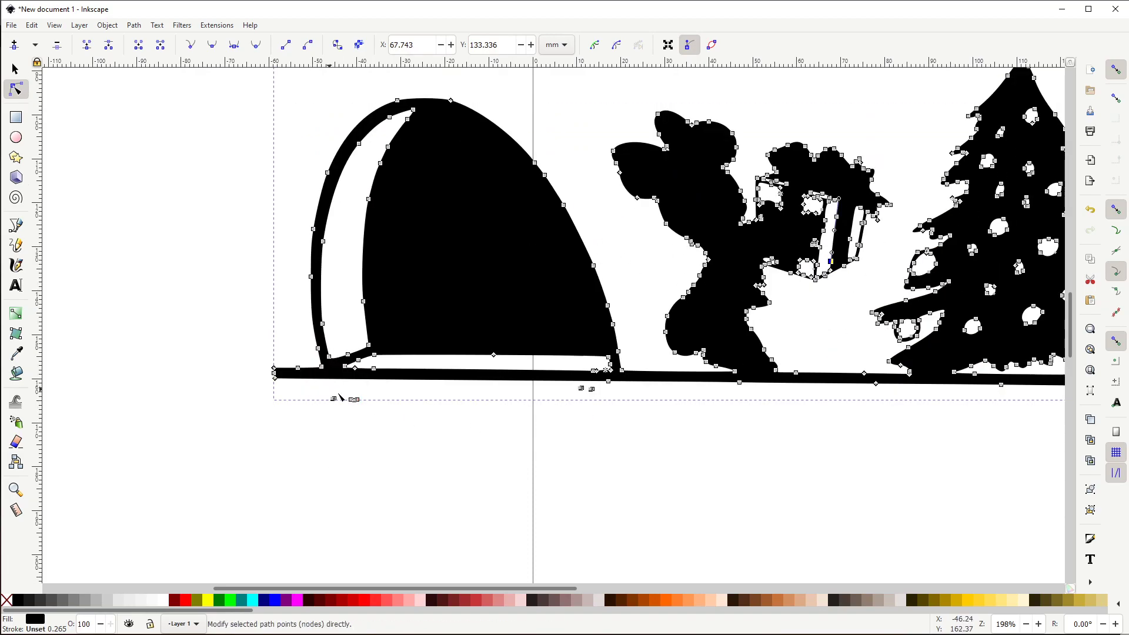
pyautogui.moveTo(317, 392)
pyautogui.mouseDown()
pyautogui.moveTo(382, 411)
pyautogui.moveTo(365, 412)
pyautogui.mouseUp()
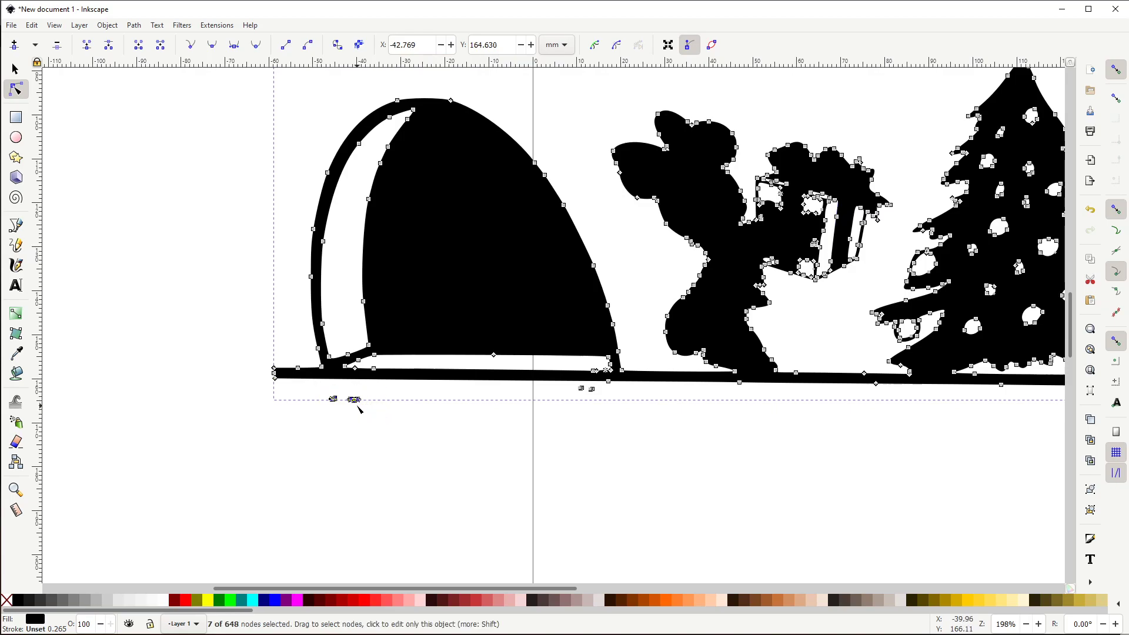
pyautogui.press('Delete')
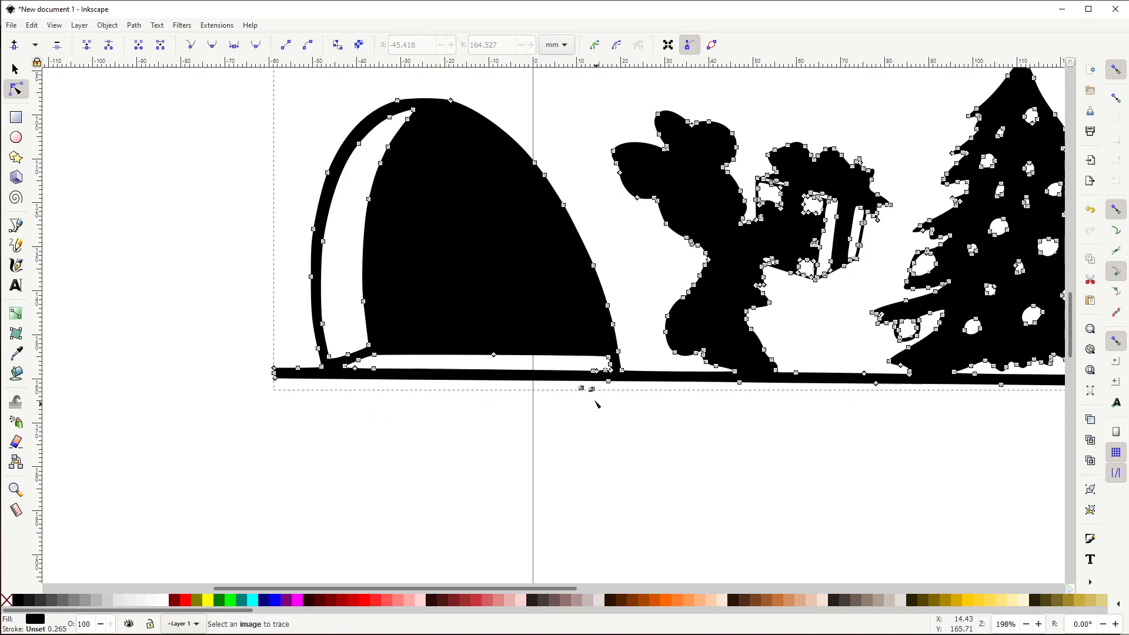
# Delete the remaining stray specks further right beneath the ground line.
pyautogui.scroll(4, 617, 388)
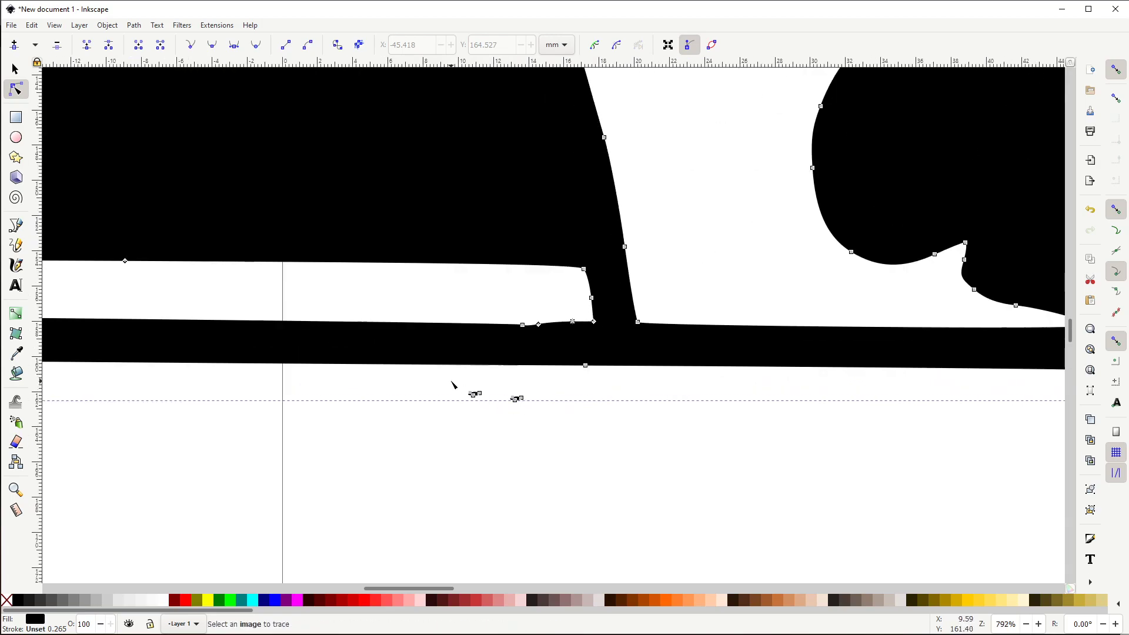
pyautogui.moveTo(450, 381); pyautogui.dragTo(542, 422)
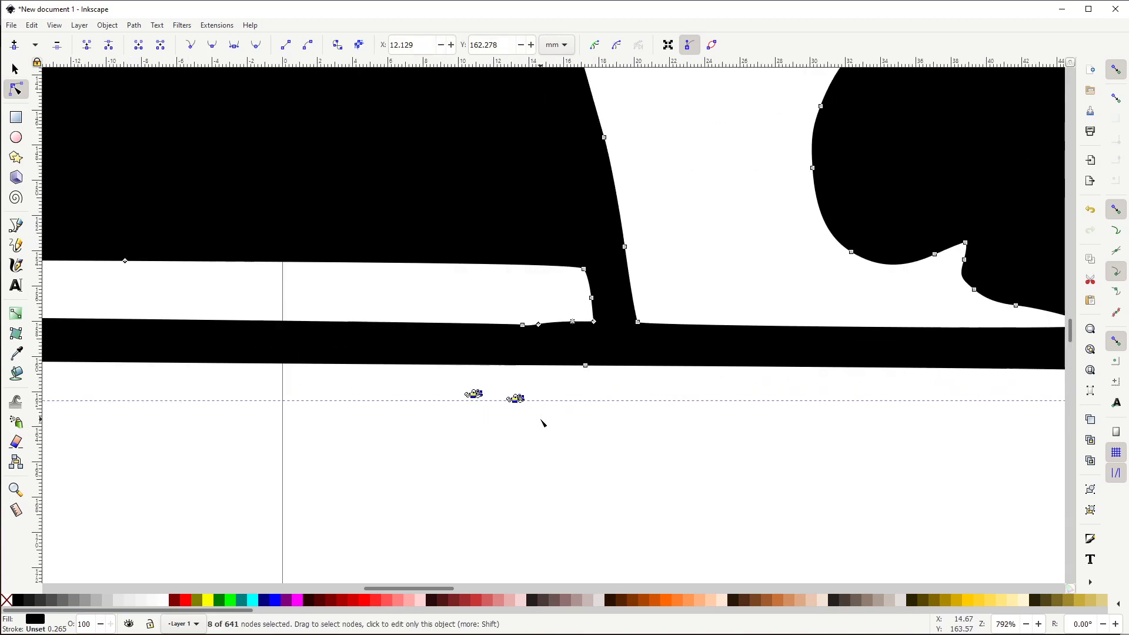
pyautogui.press('Delete')
pyautogui.scroll(-2, 710, 423)
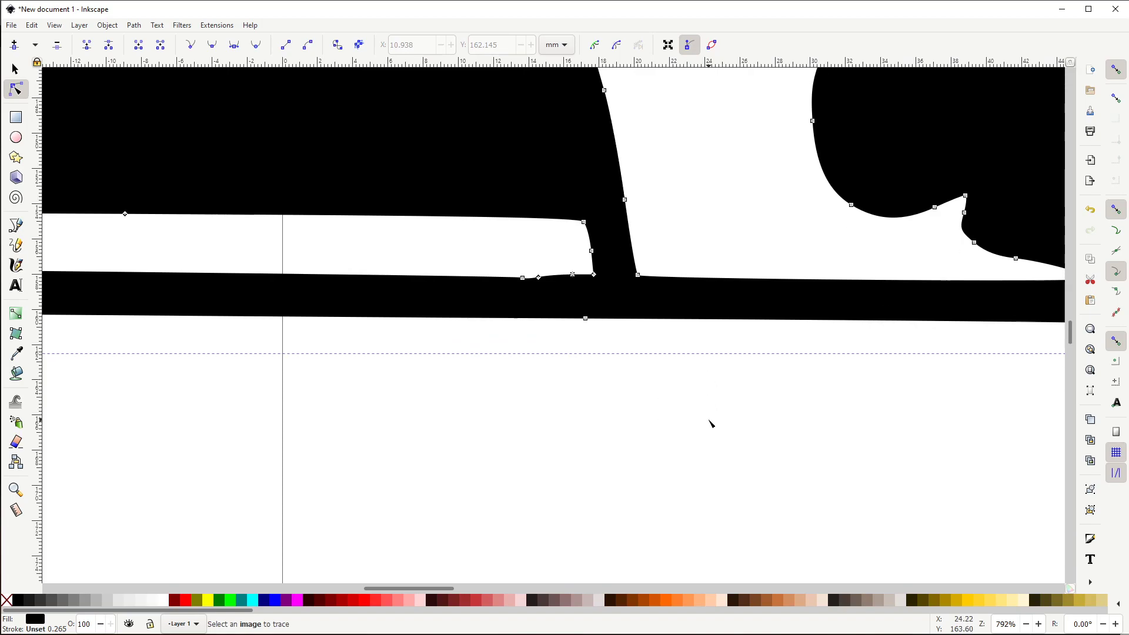
pyautogui.scroll(3, 703, 412)
pyautogui.scroll(-6, 703, 411)
# Delete the Christmas tree's small oval hole, then undo it so the hole stays.
pyautogui.scroll(6, 829, 341)
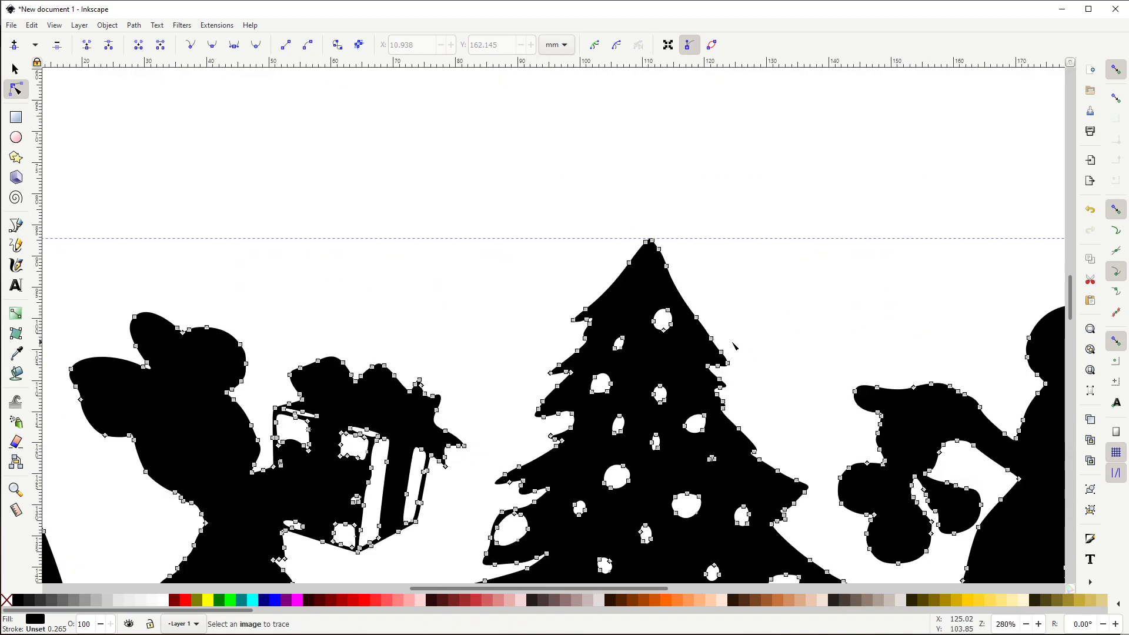
pyautogui.scroll(-1, 661, 327)
pyautogui.scroll(2, 662, 328)
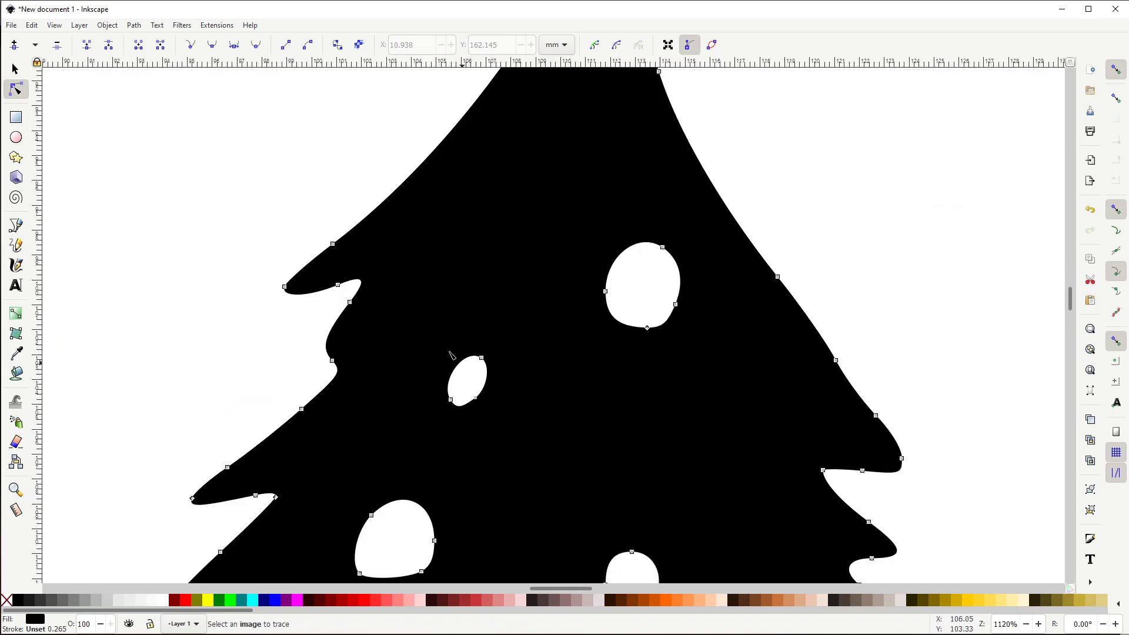
pyautogui.moveTo(423, 334); pyautogui.dragTo(515, 432)
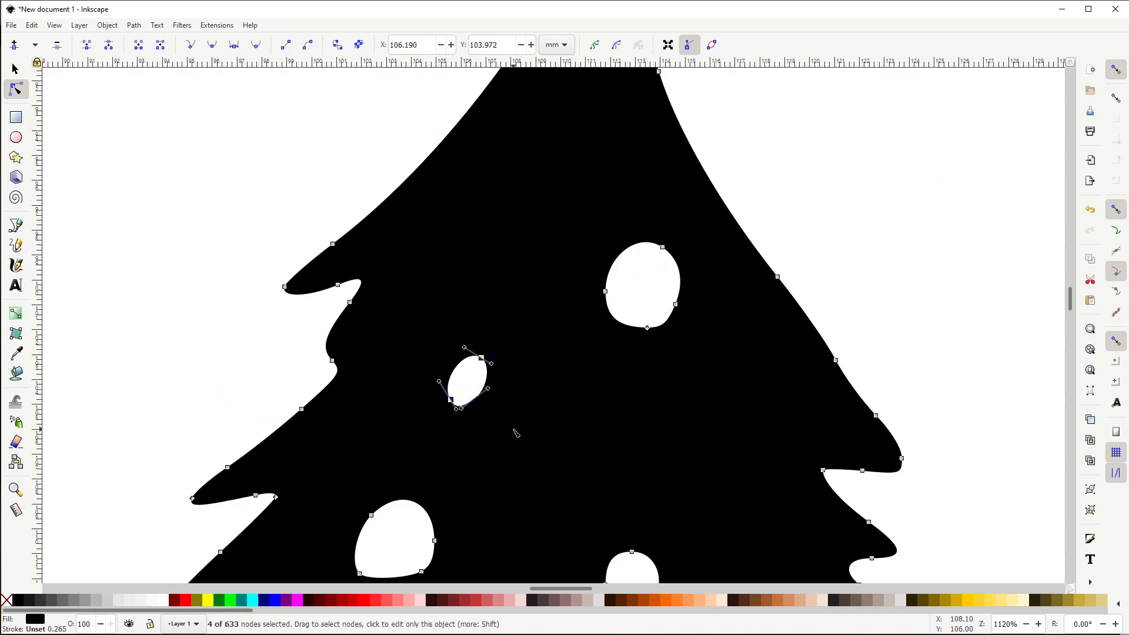
pyautogui.press('Delete')
pyautogui.hotkey('ctrl', 'z')
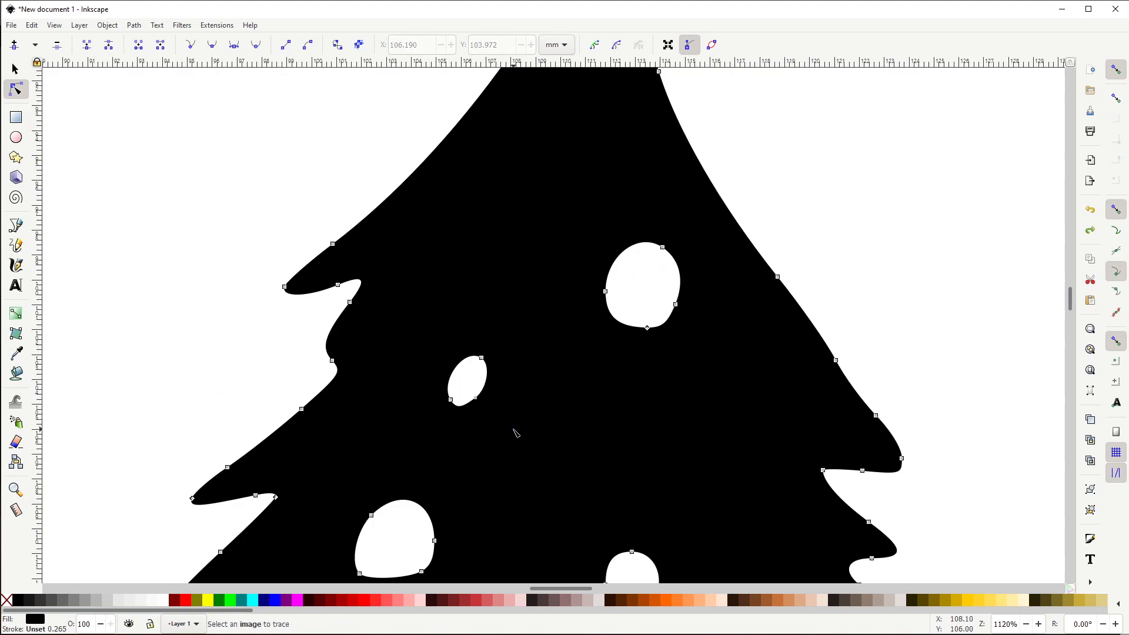
# Zoom out, deselect the traced path and return to the Selector tool.
pyautogui.scroll(-5, 515, 433)
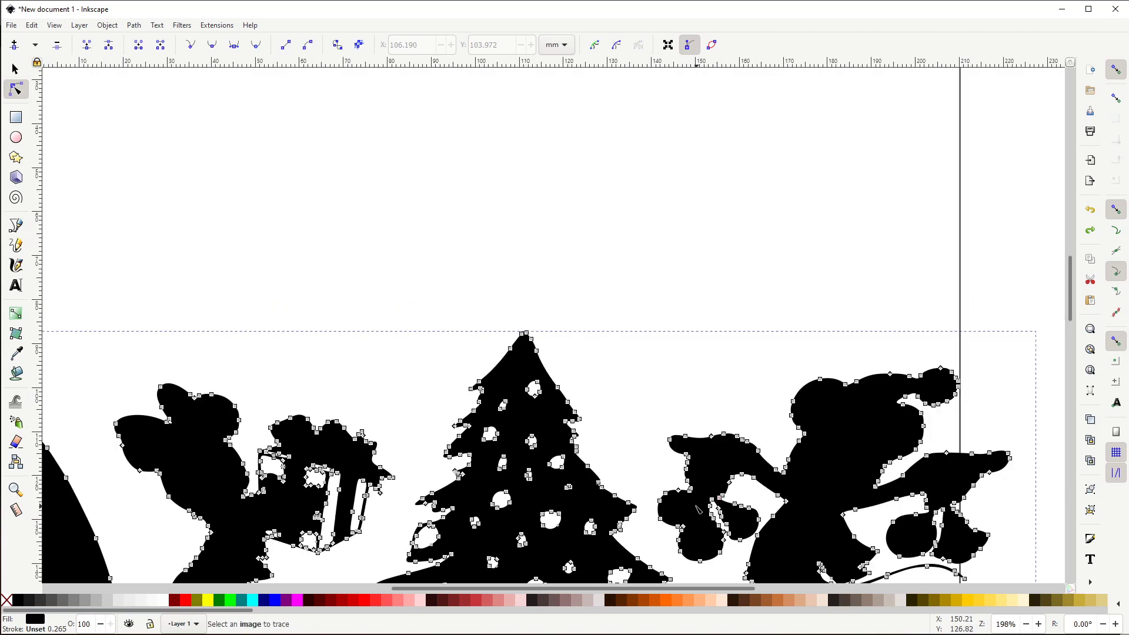
pyautogui.scroll(-8, 787, 515)
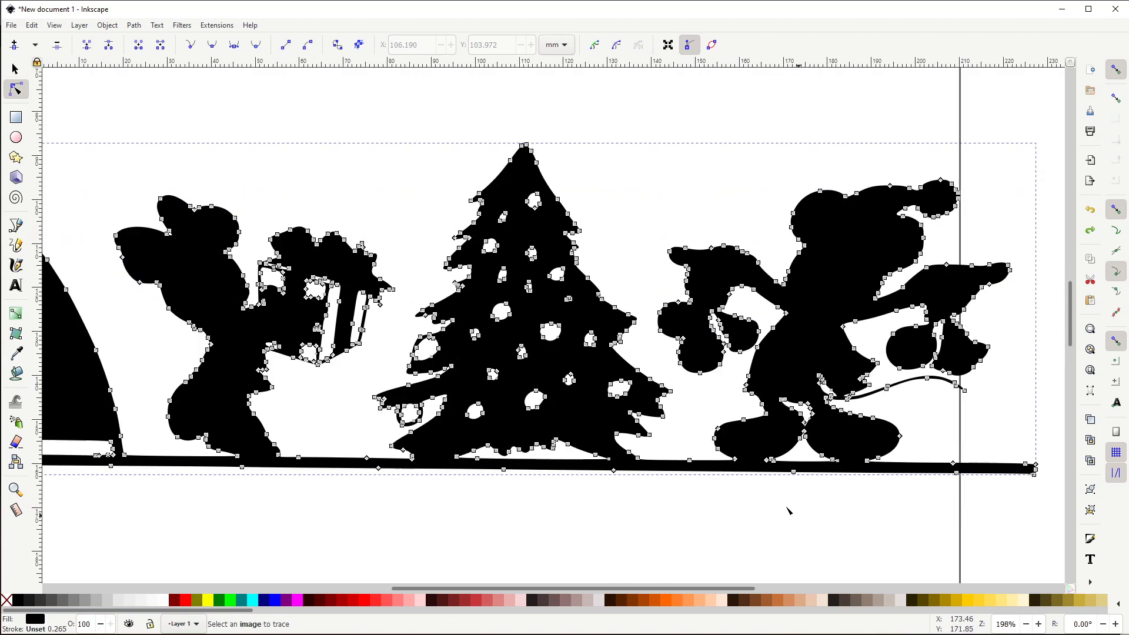
pyautogui.scroll(1, 589, 110)
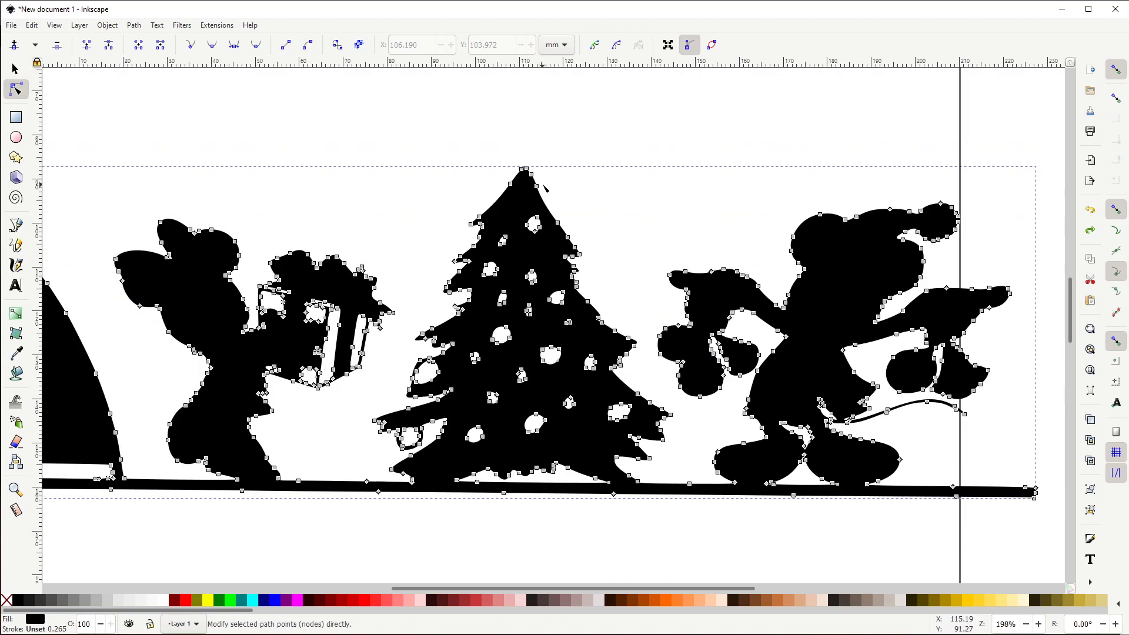
pyautogui.scroll(1, 544, 187)
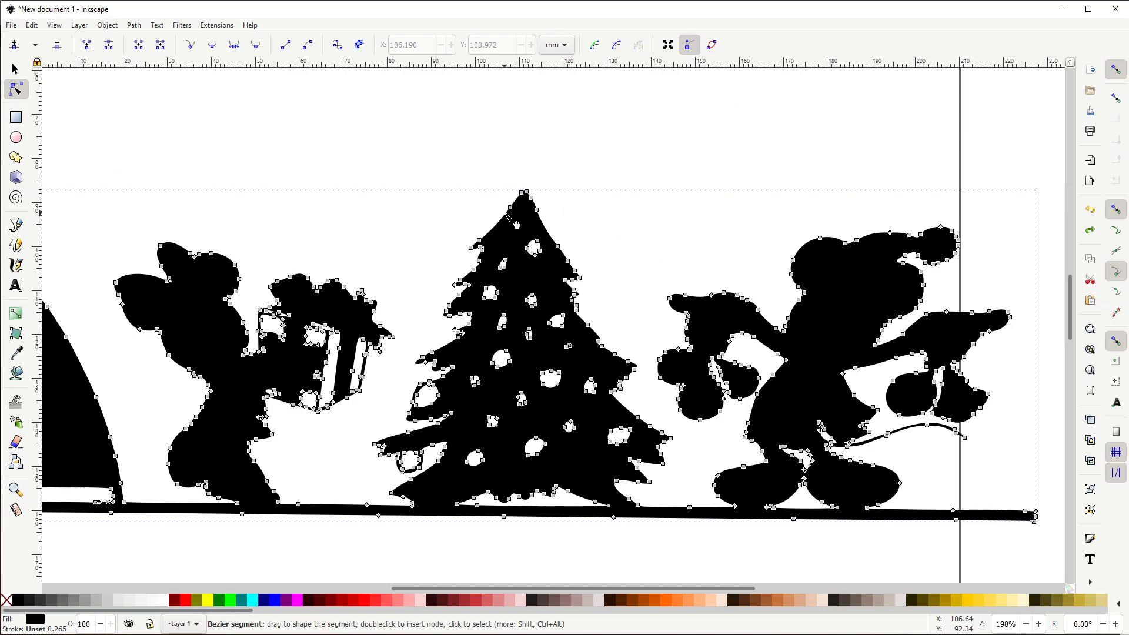
pyautogui.scroll(2, 516, 226)
pyautogui.scroll(-2, 519, 269)
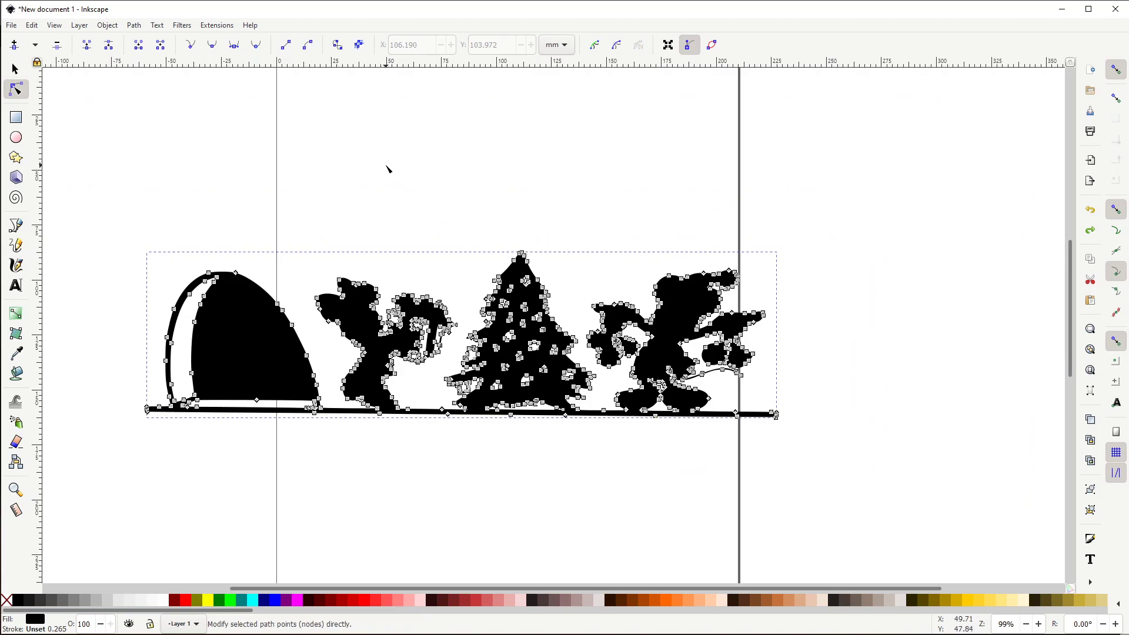
pyautogui.click(814, 265)
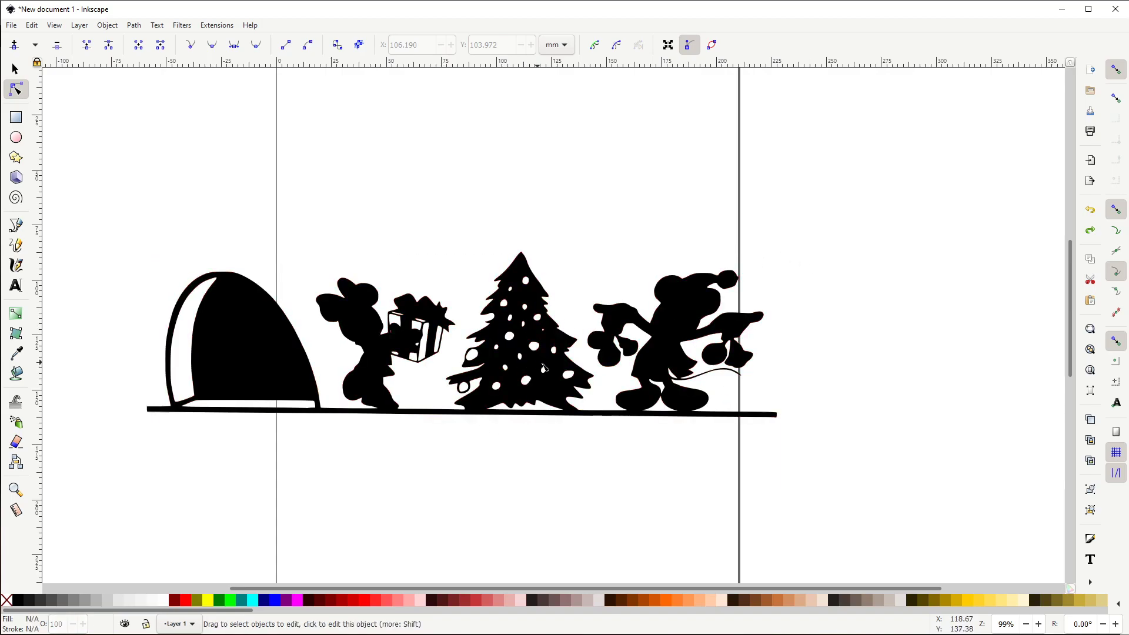
pyautogui.press('s')
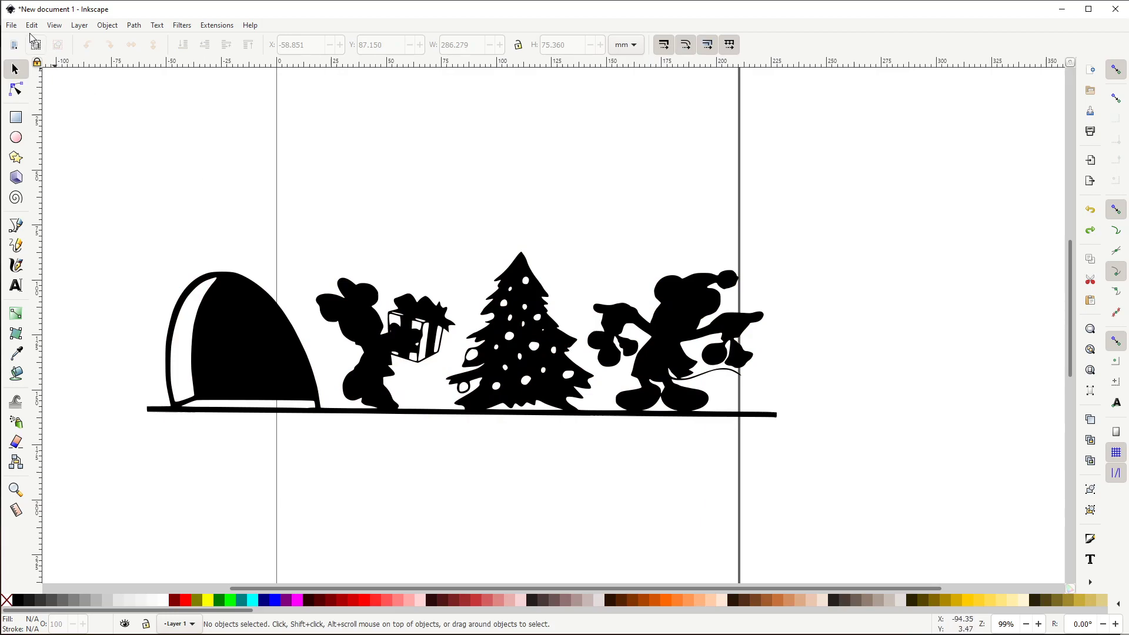
pyautogui.click(11, 25)
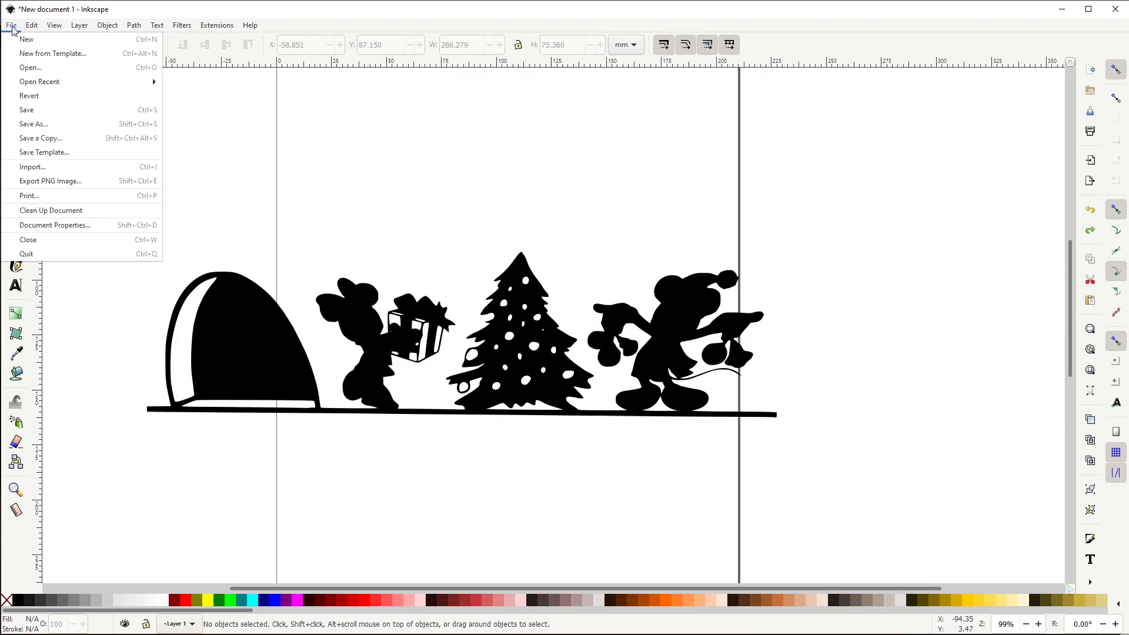
pyautogui.click(50, 125)
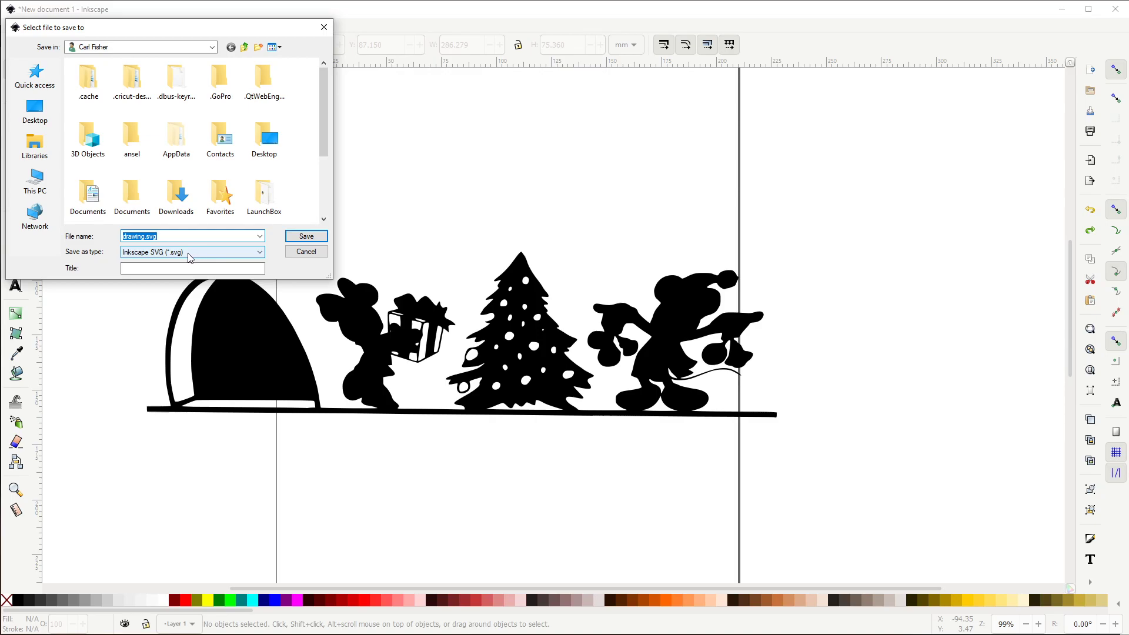
pyautogui.click(306, 252)
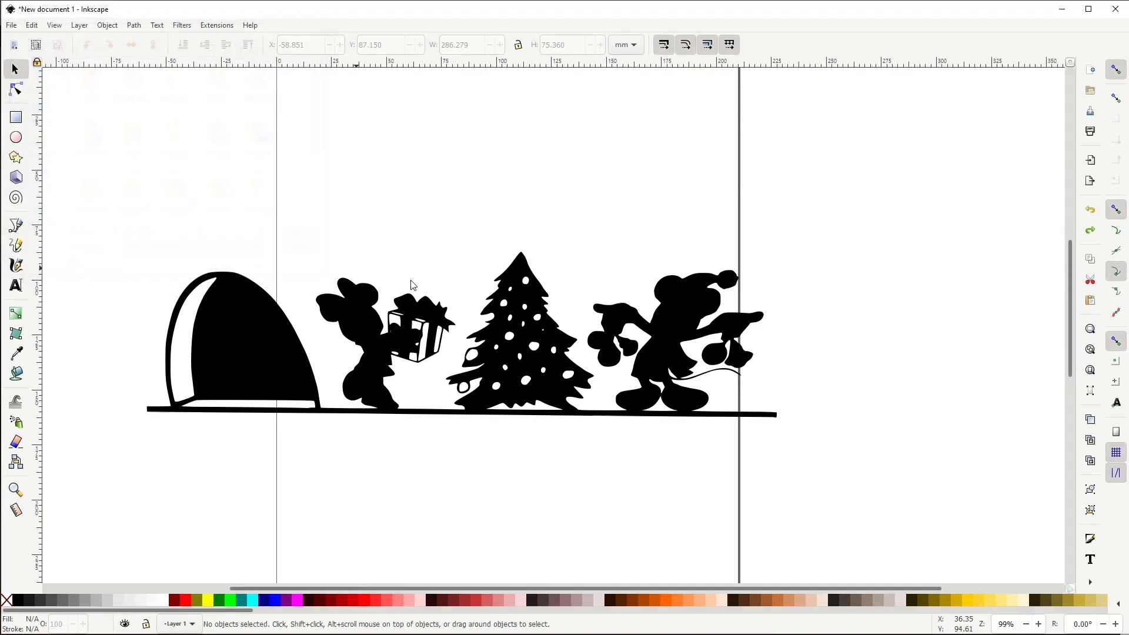